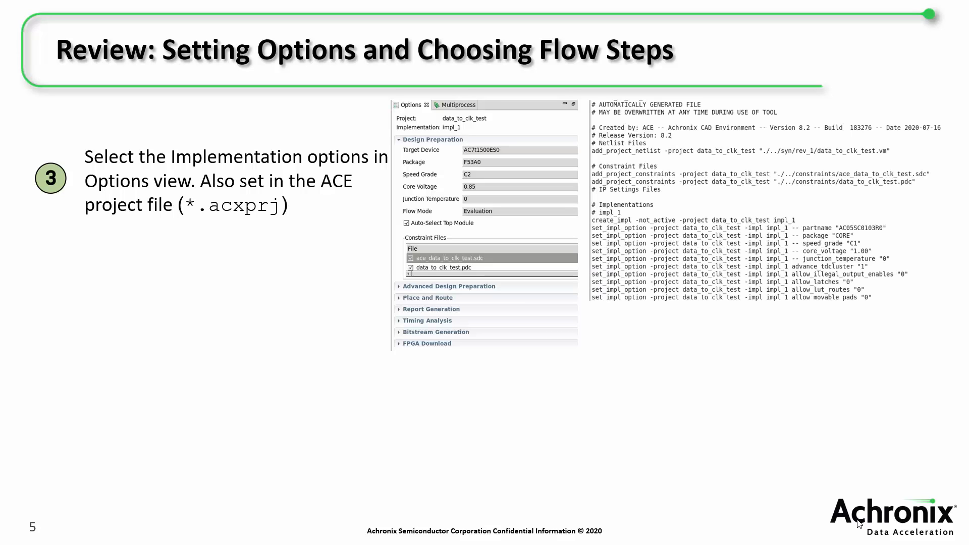
key("Right")
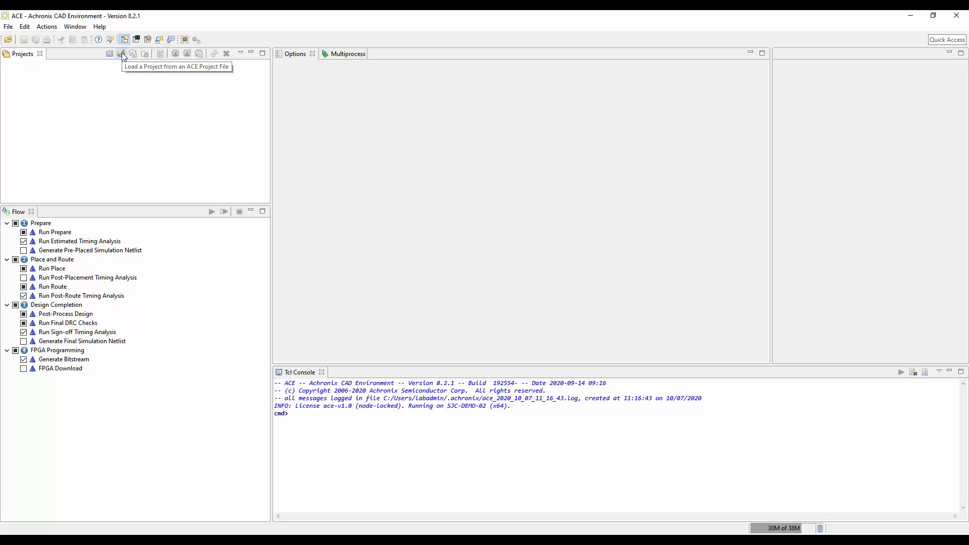
Load the noc_ref_design_top.acxprj project with implementation impl_1 active.
left_click(122, 54)
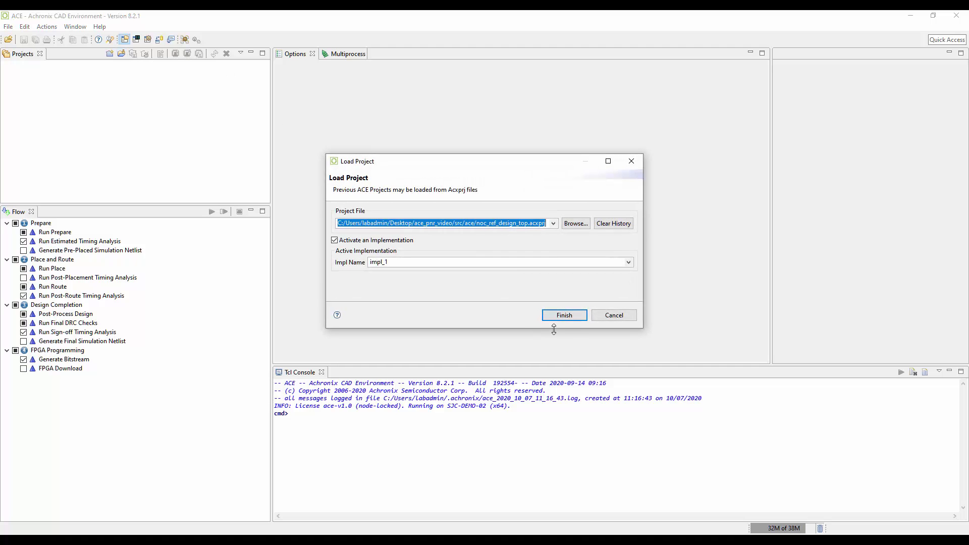
left_click(577, 315)
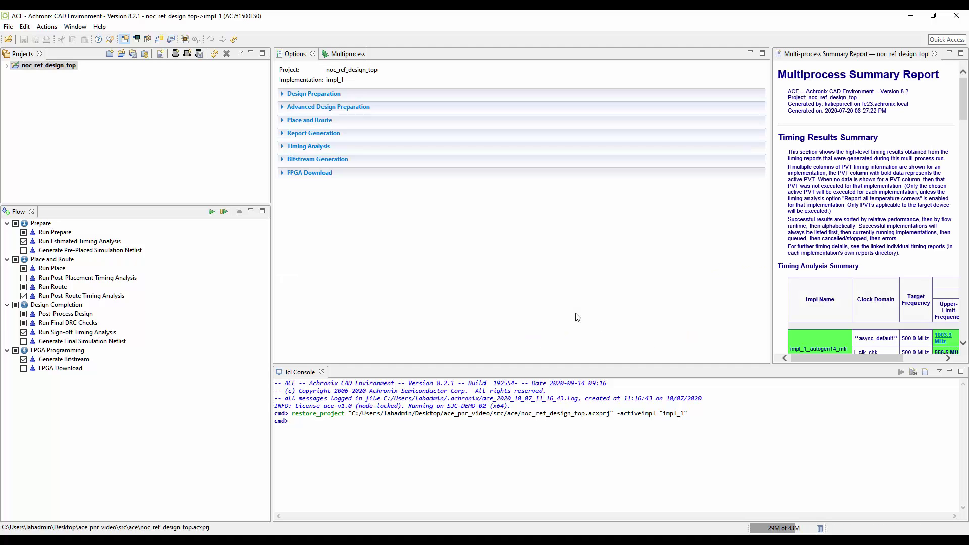
Review Advanced Design Preparation, keeping Optimize for Timing, Stubout using Floating LUTs and Manual flop pushing.
left_click(282, 108)
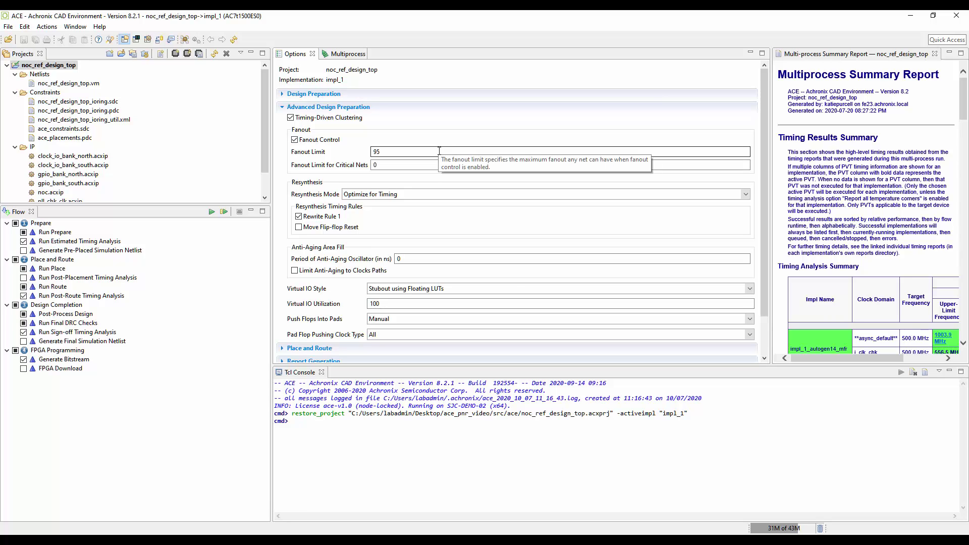
left_click(746, 194)
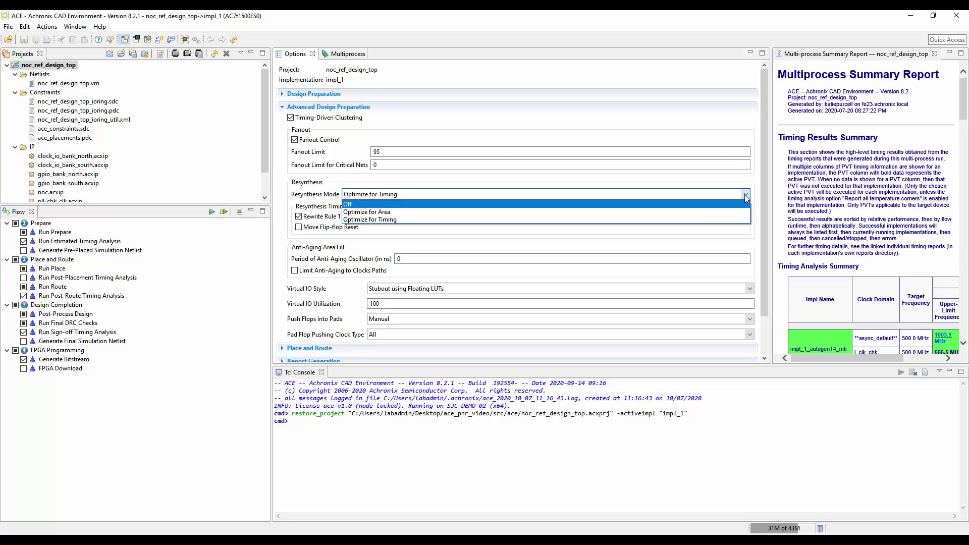
left_click(746, 196)
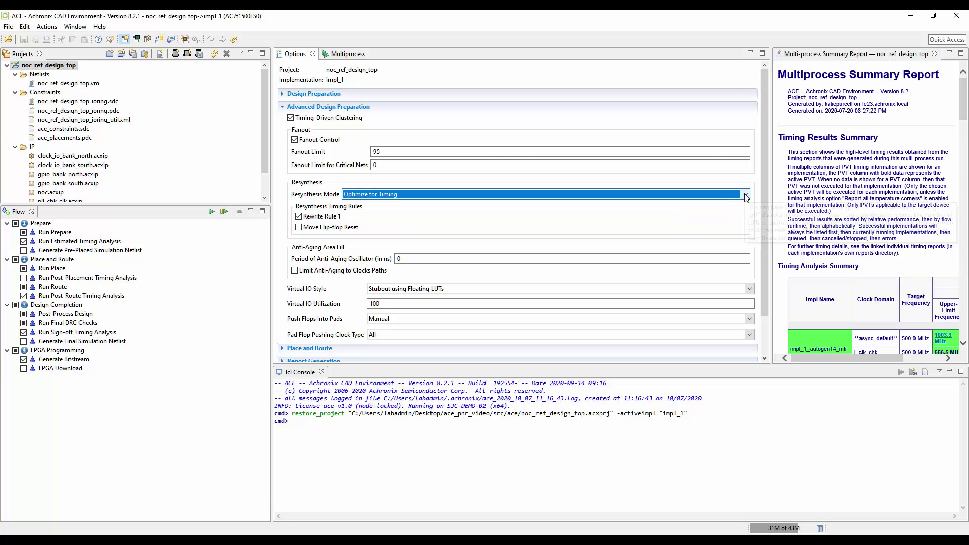
scroll(656, 237, "down", 3)
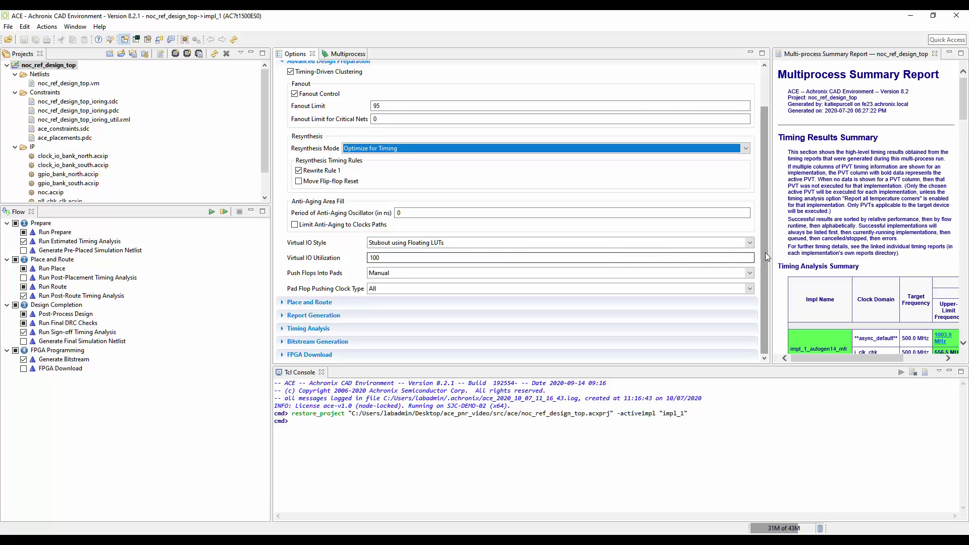
left_click(749, 245)
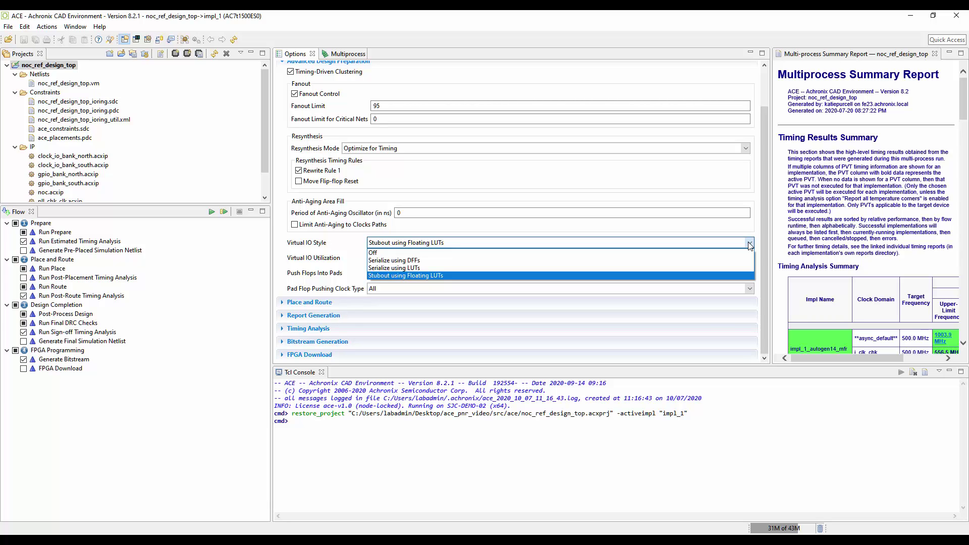
left_click(748, 245)
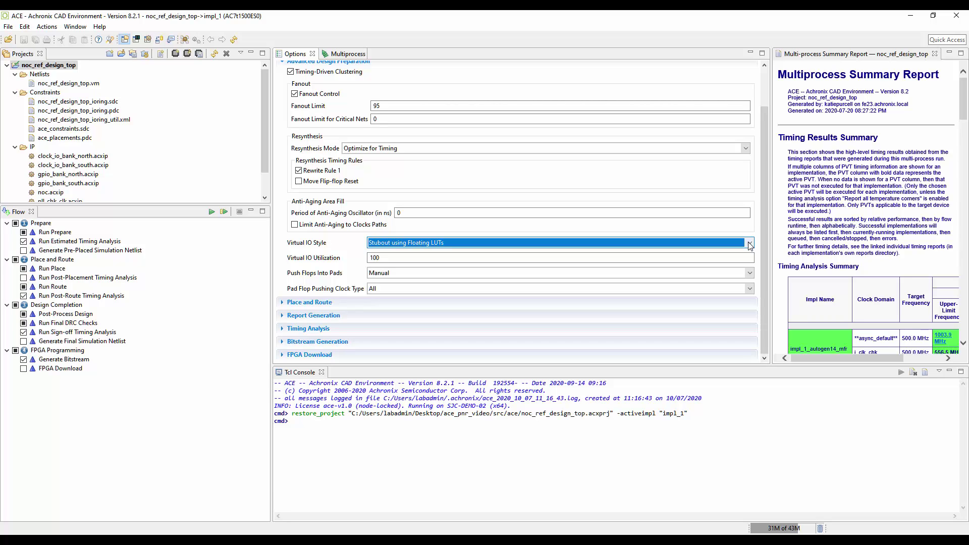
left_click(749, 273)
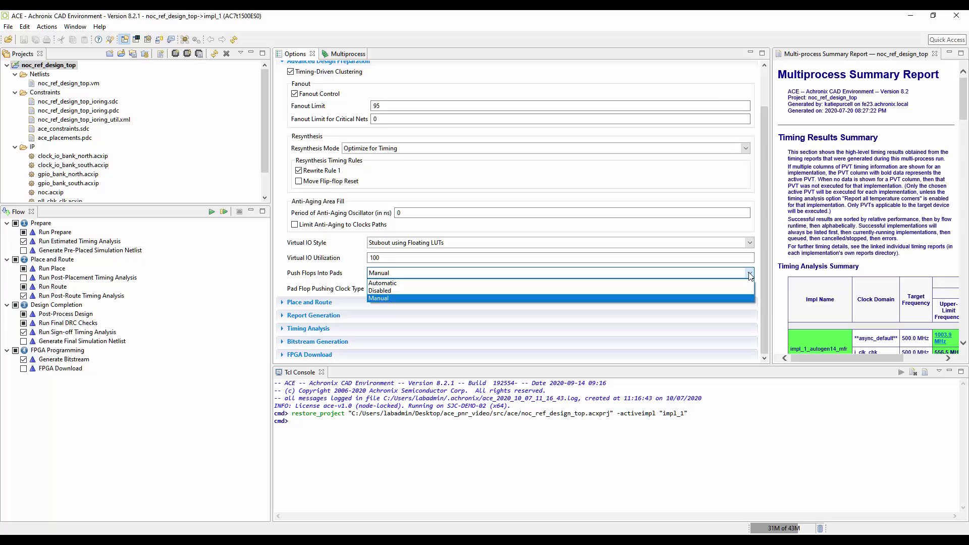
left_click(751, 275)
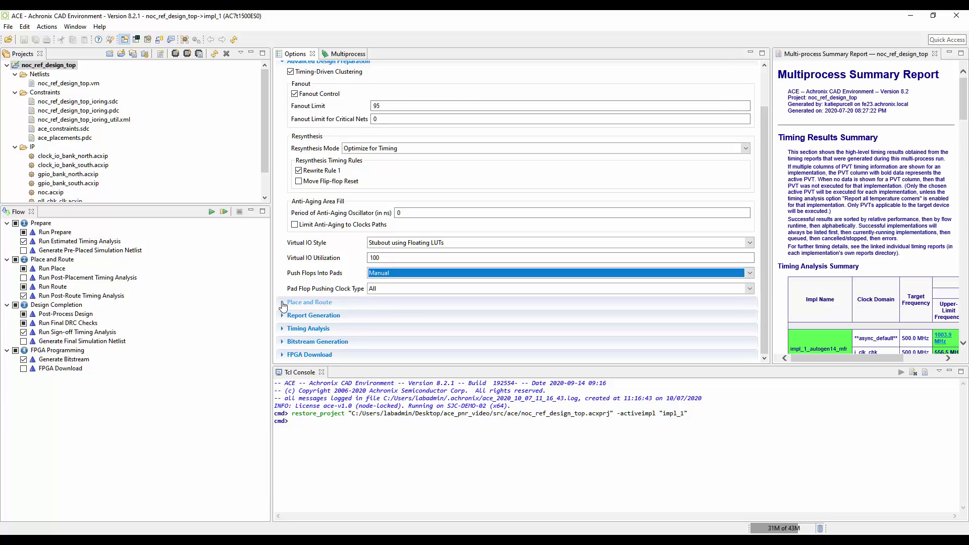
Check Place and Route options: Timing-Driven PnR mode, seed 42, placement effort high.
left_click(282, 302)
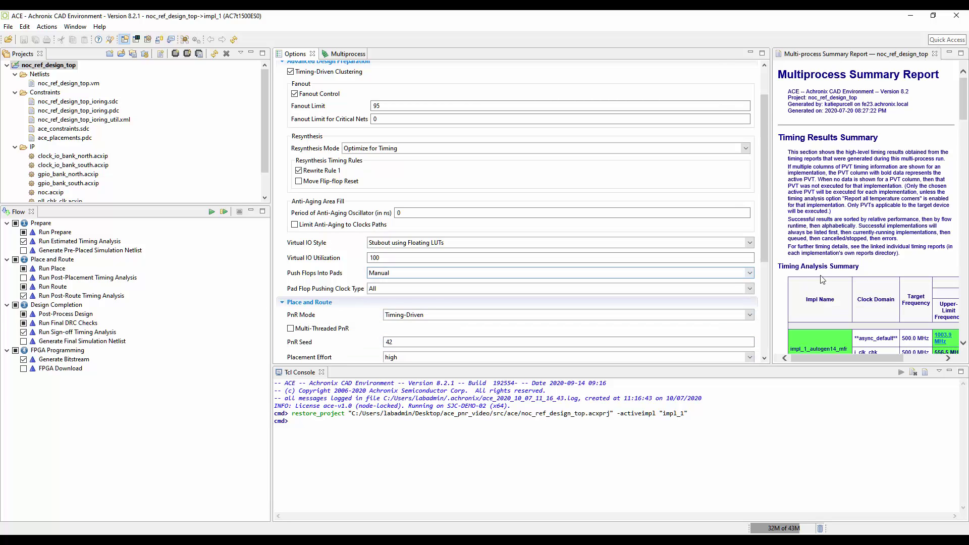
scroll(751, 151, "down", 5)
left_click(751, 150)
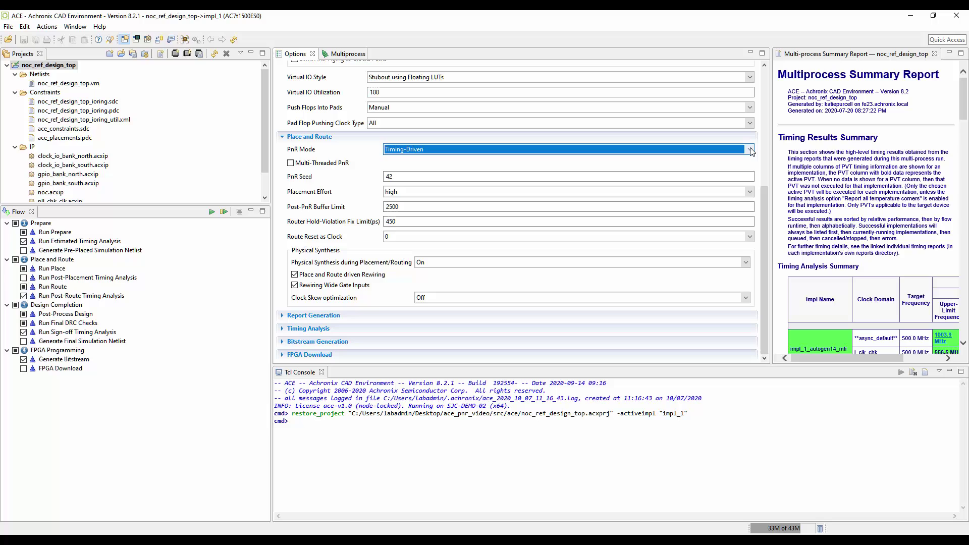
left_click(751, 150)
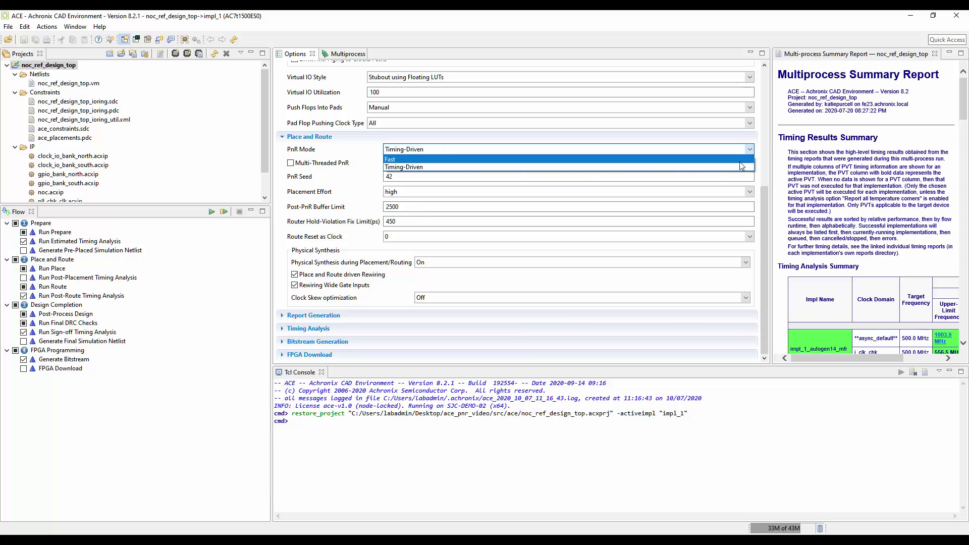
left_click(740, 166)
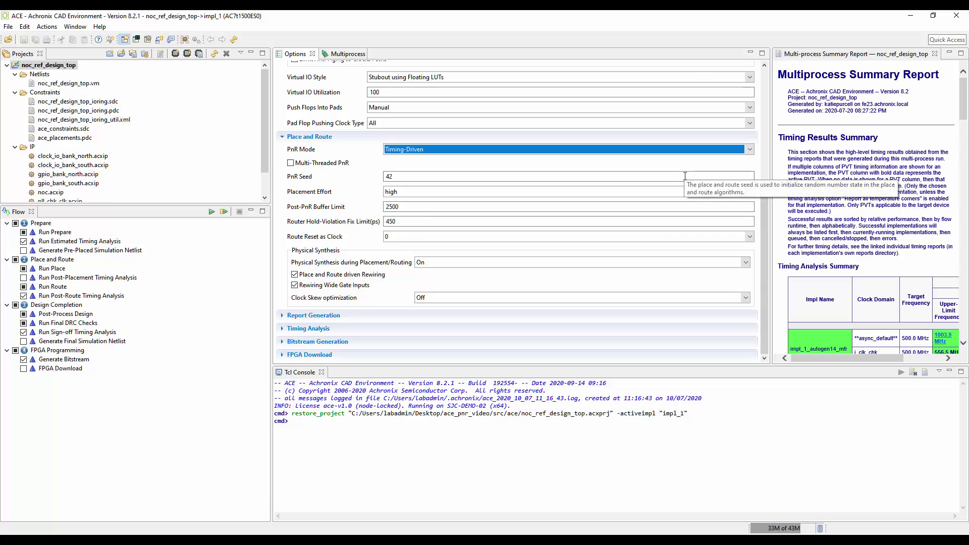
left_click(684, 176)
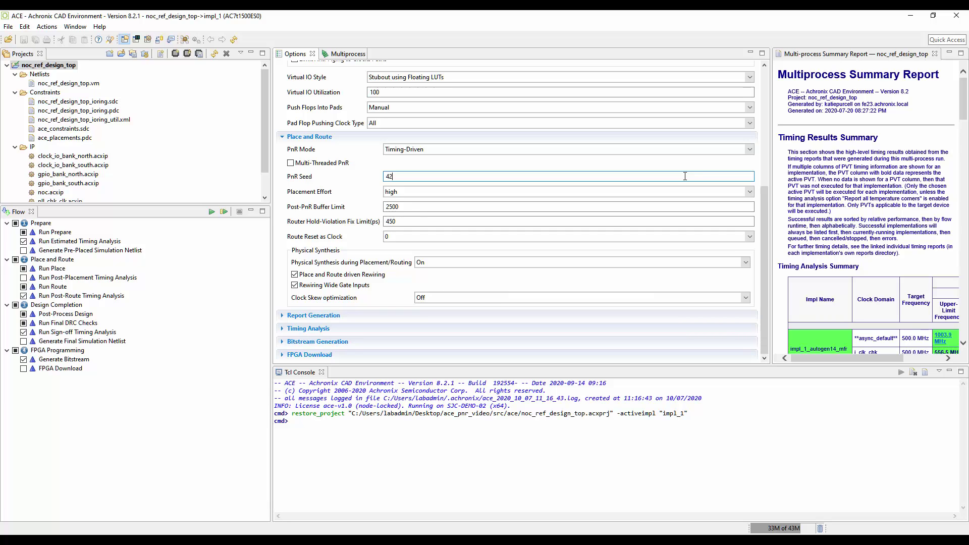
mouse_move(749, 191)
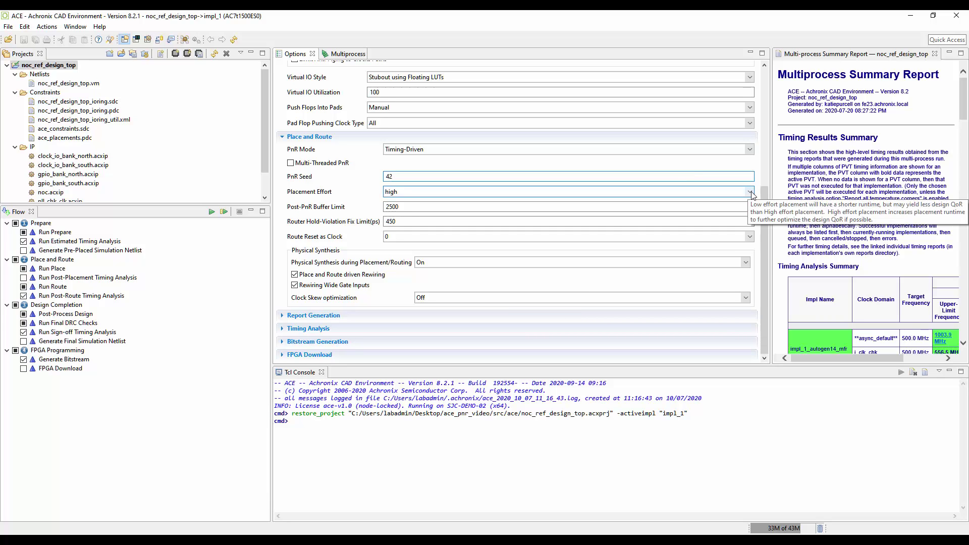
left_click(751, 192)
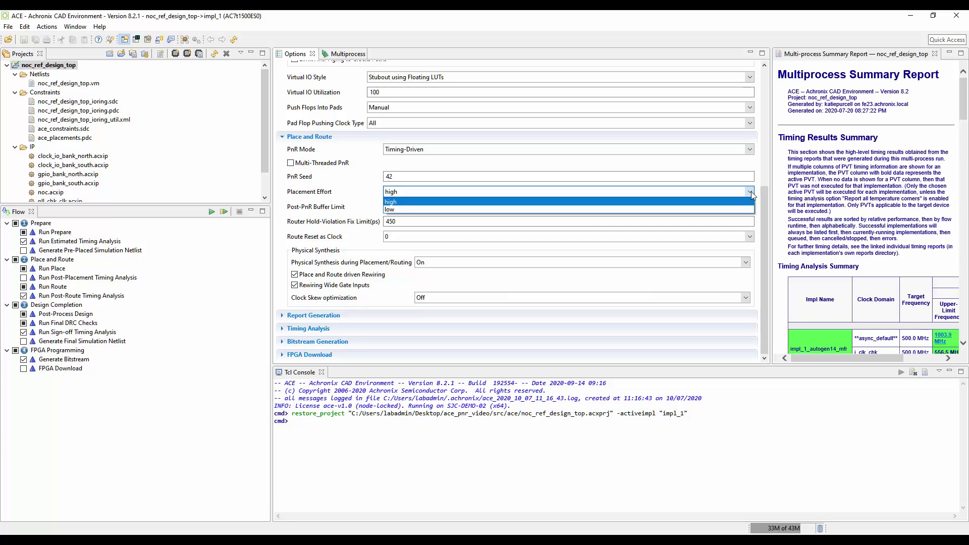
left_click(750, 202)
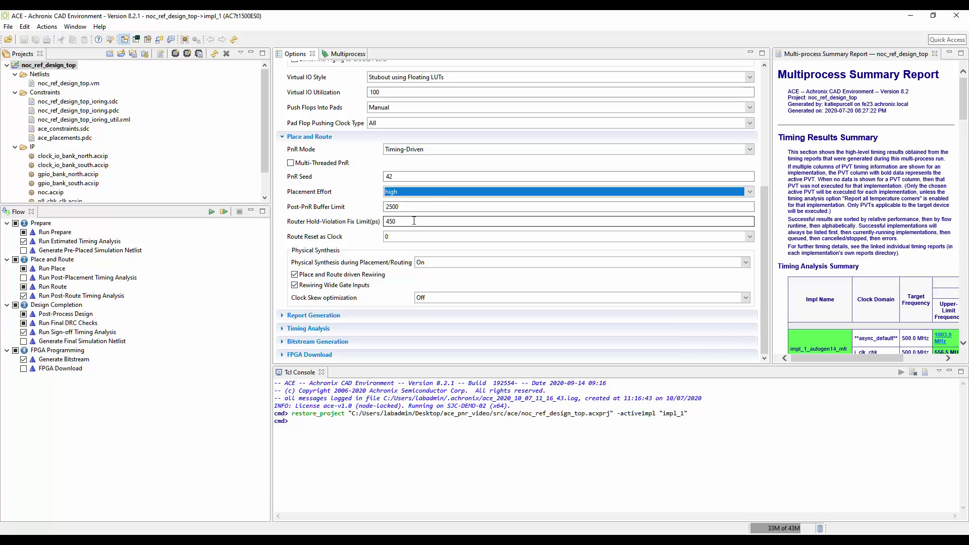
mouse_move(432, 195)
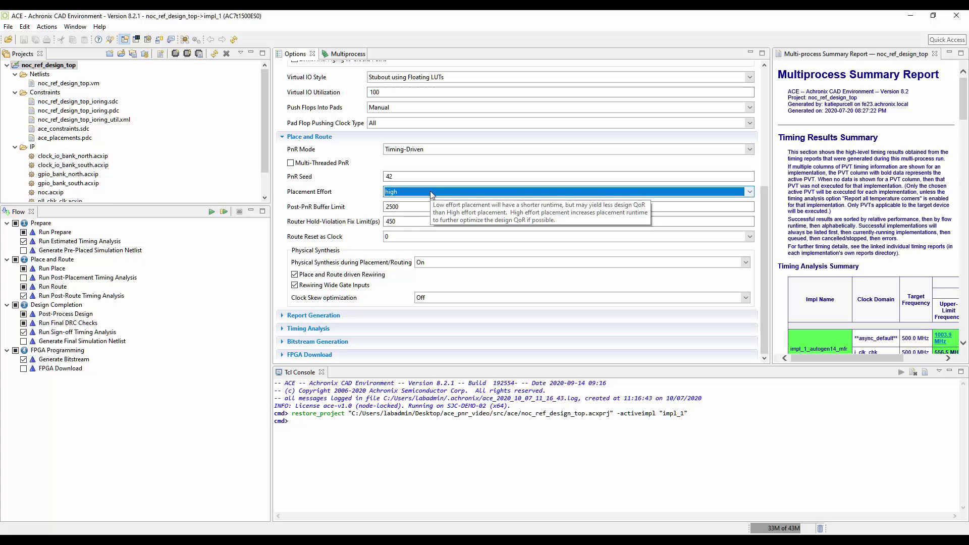
Expand Report Generation and Timing Analysis settings: 10 critical paths, 1 worst path.
left_click(98, 28)
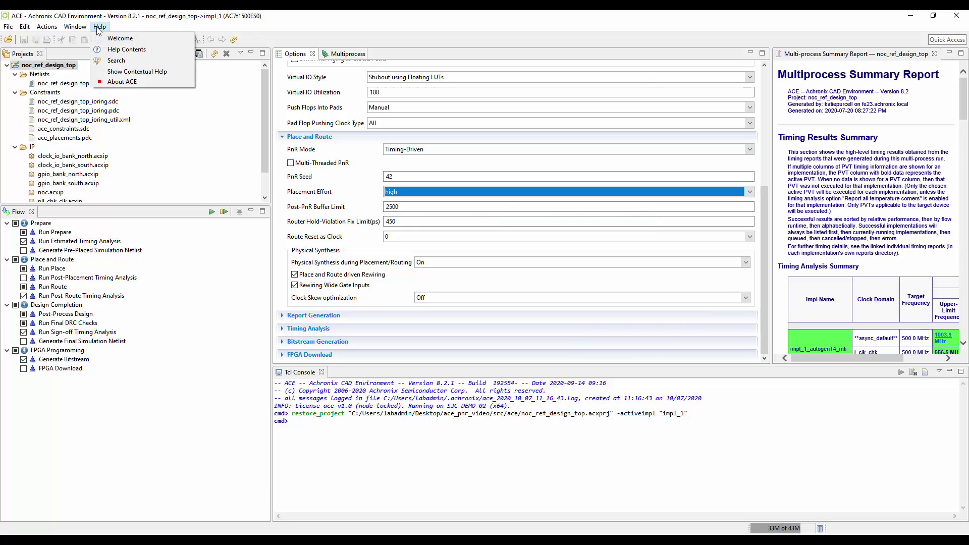
left_click(314, 315)
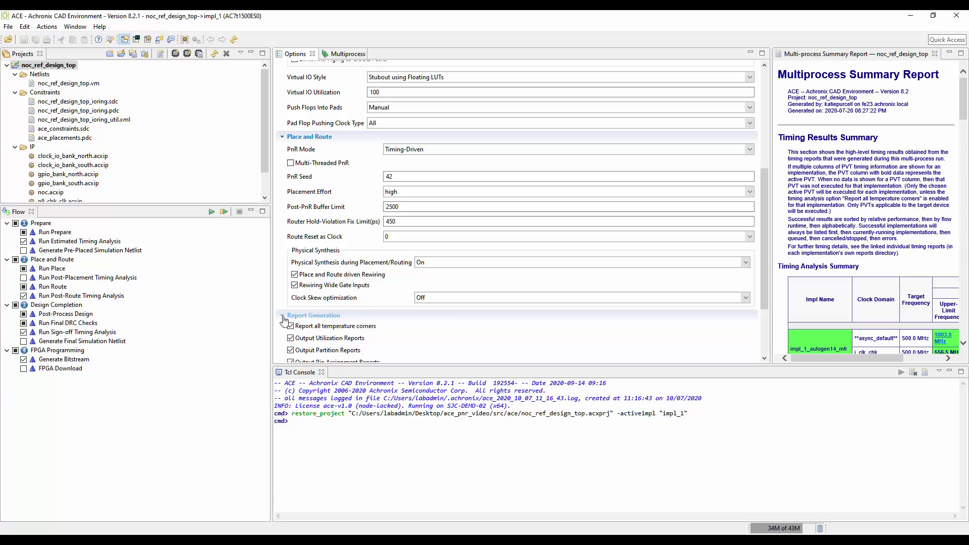
scroll(769, 308, "down", 3)
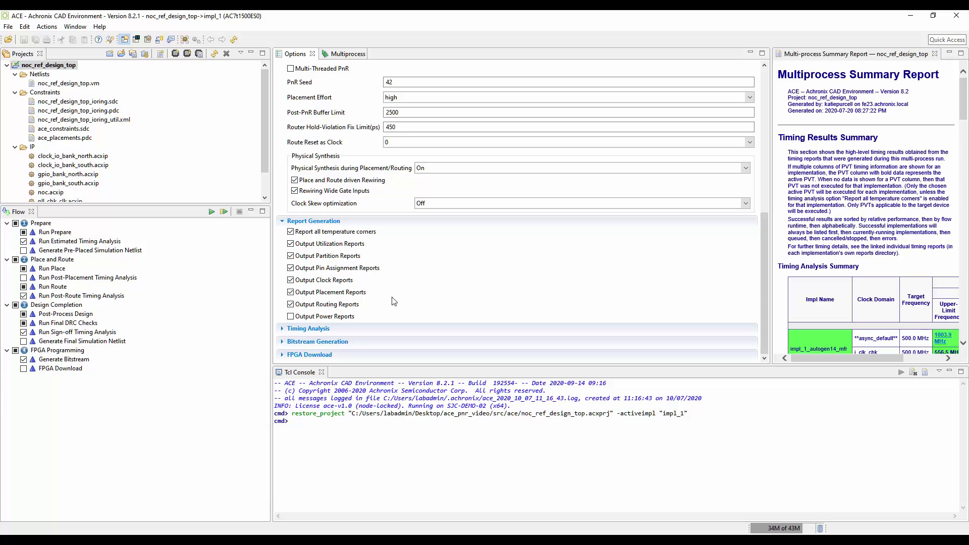
left_click(308, 328)
scroll(765, 321, "down", 2)
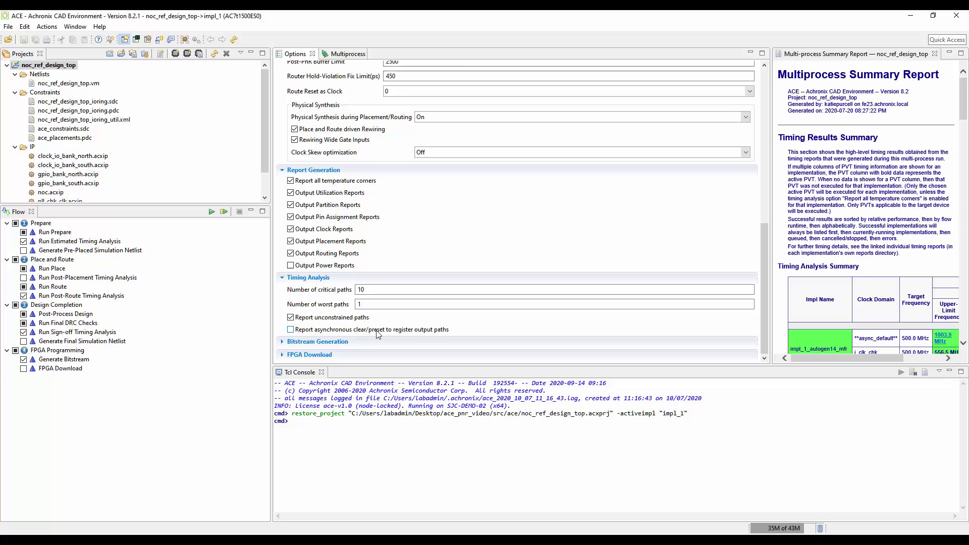
Run the full impl_1 flow through routing to produce the routed timing report.
left_click(211, 213)
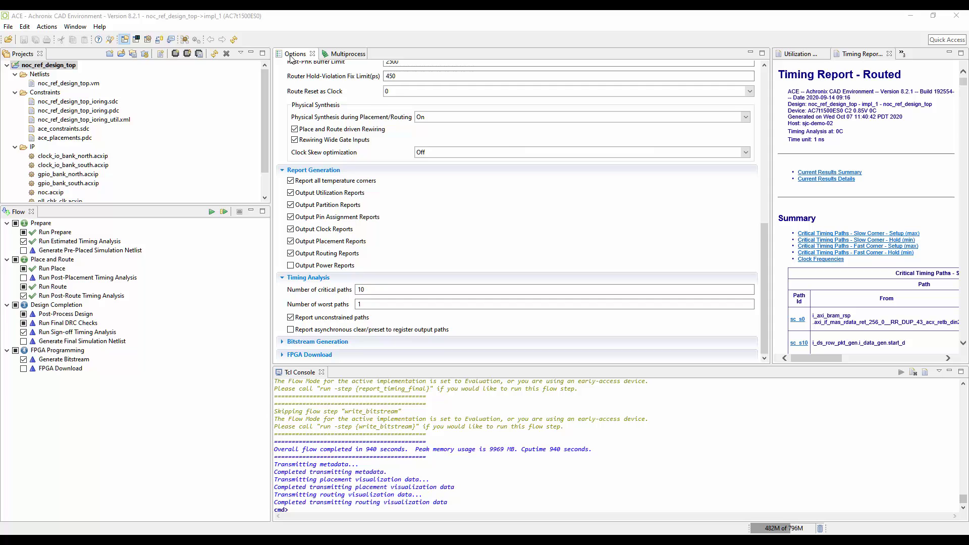
left_click(342, 54)
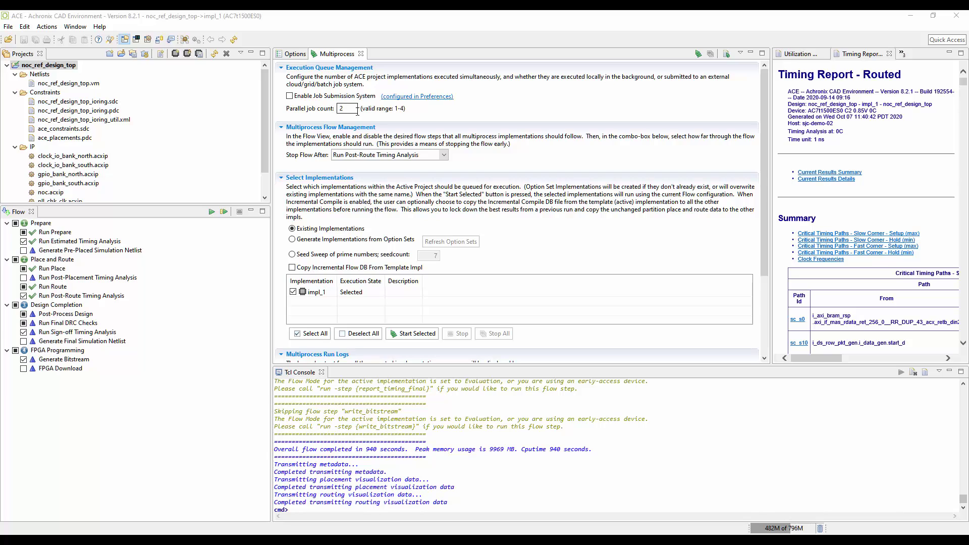
left_click_drag(356, 110, 337, 108)
type("1")
left_click(418, 97)
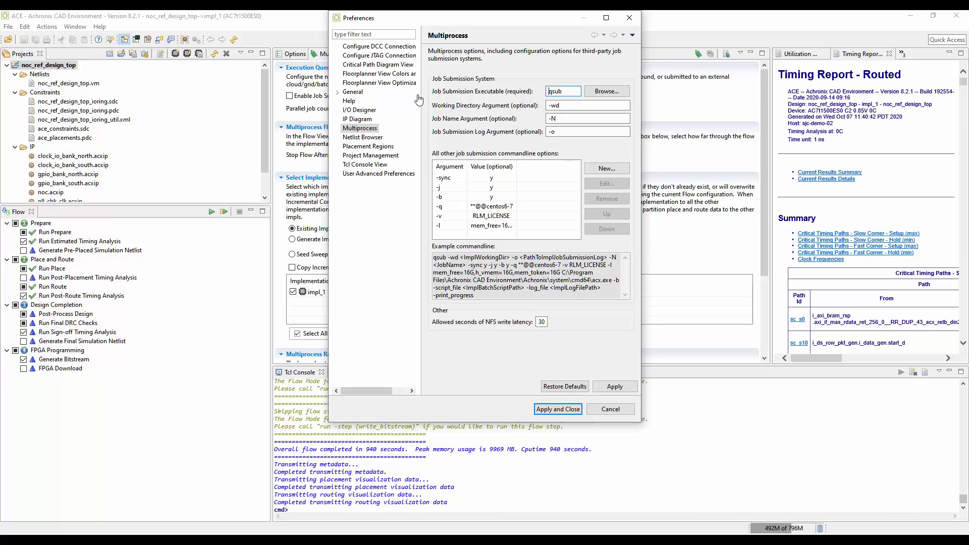
left_click(617, 413)
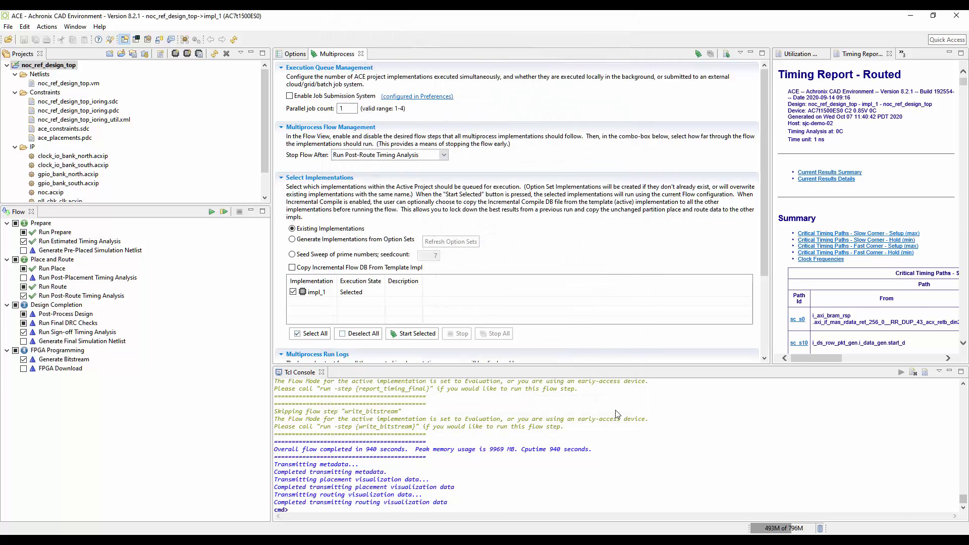
Stop after Run Post-Route Timing Analysis and generate implementations from option sets.
left_click(444, 156)
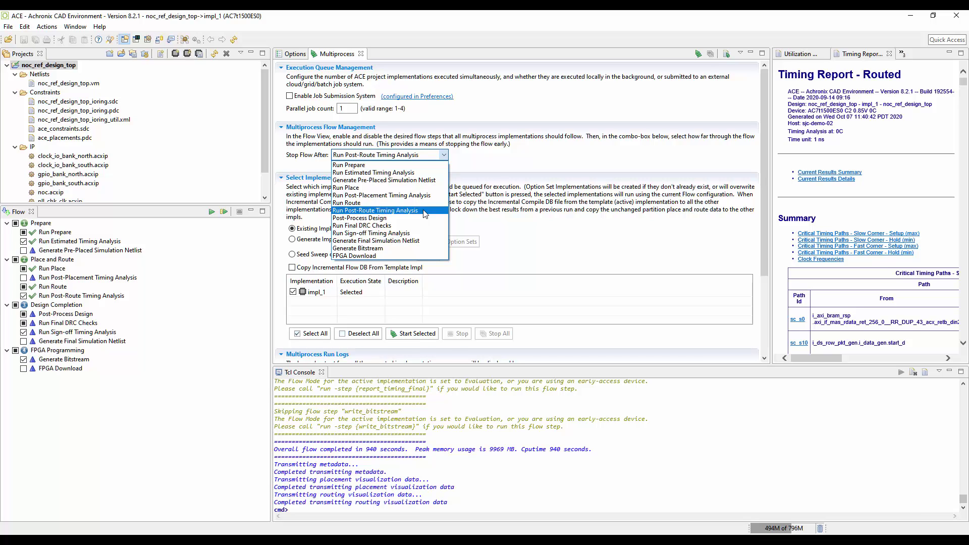
left_click(423, 213)
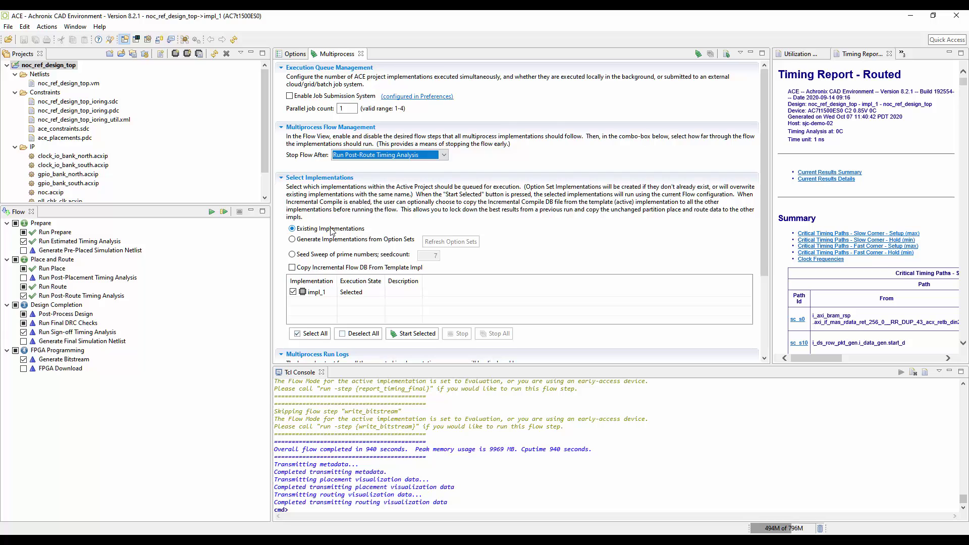
left_click(327, 241)
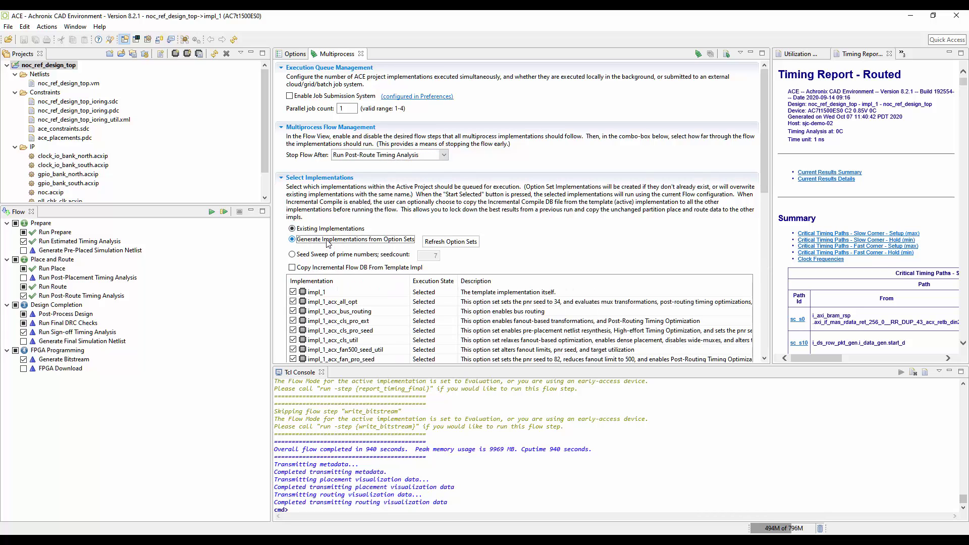
left_click(465, 241)
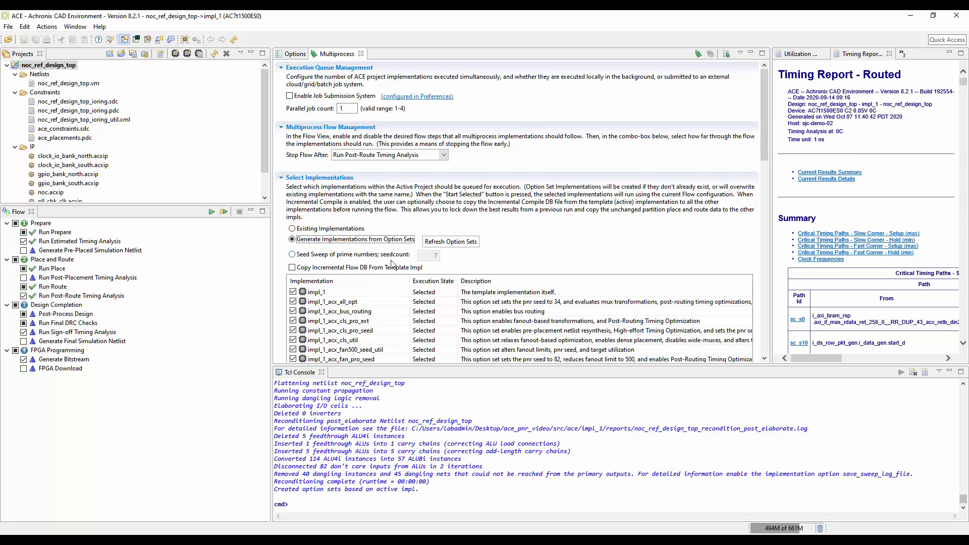
scroll(767, 222, "down", 5)
scroll(767, 222, "down", 5)
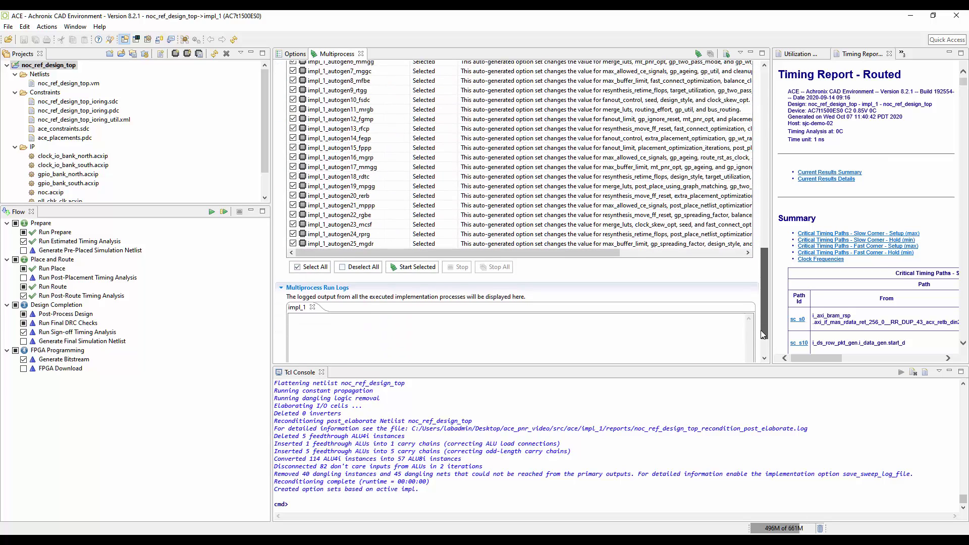
scroll(505, 227, "down", 2)
Select all impl_1_autogen implementations, start the run, and maximize the Multiprocess Summary Report.
left_click(358, 253)
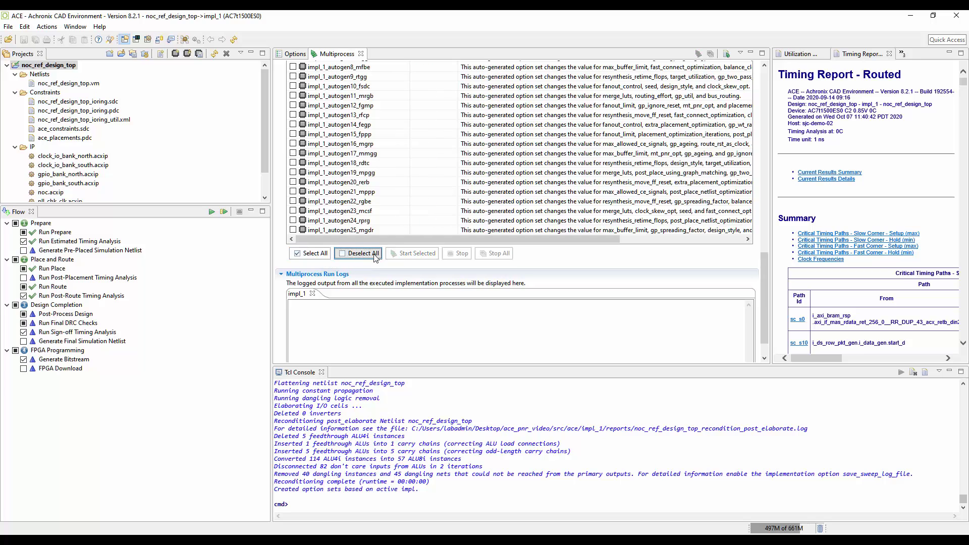
left_click(293, 211)
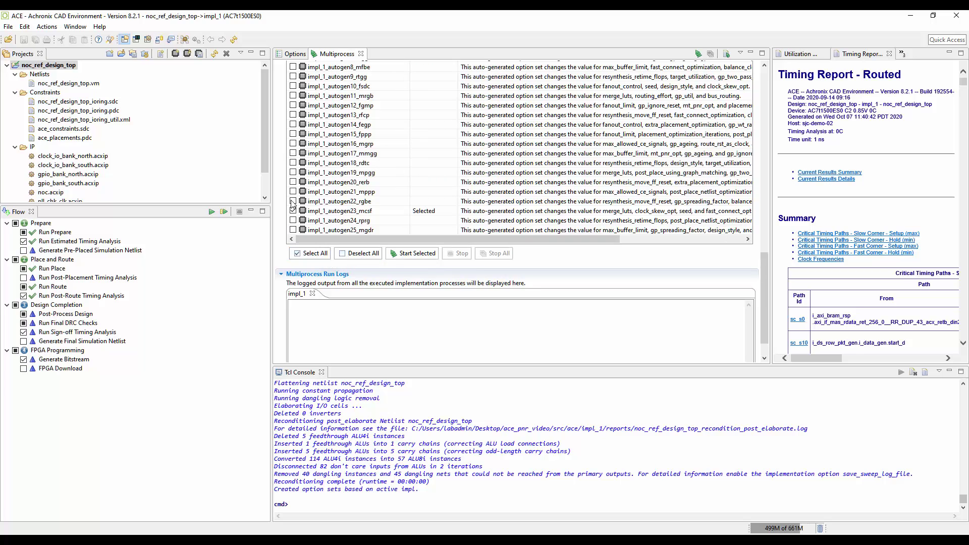
left_click(293, 201)
left_click(310, 252)
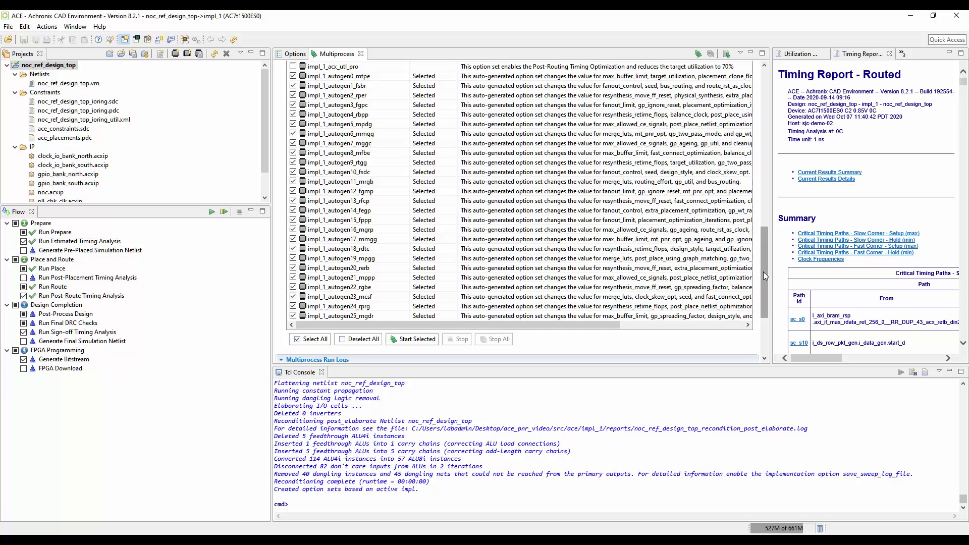
left_click_drag(763, 273, 761, 317)
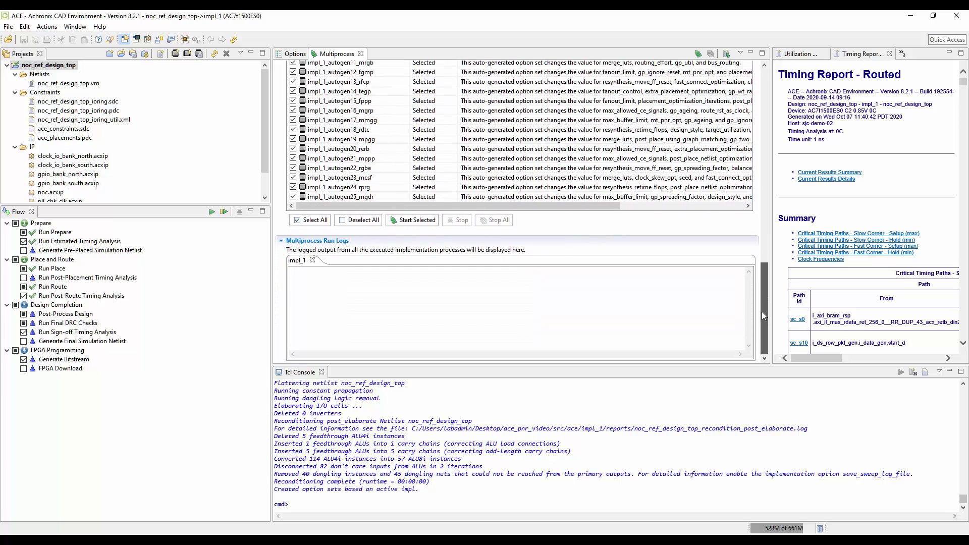
left_click(409, 223)
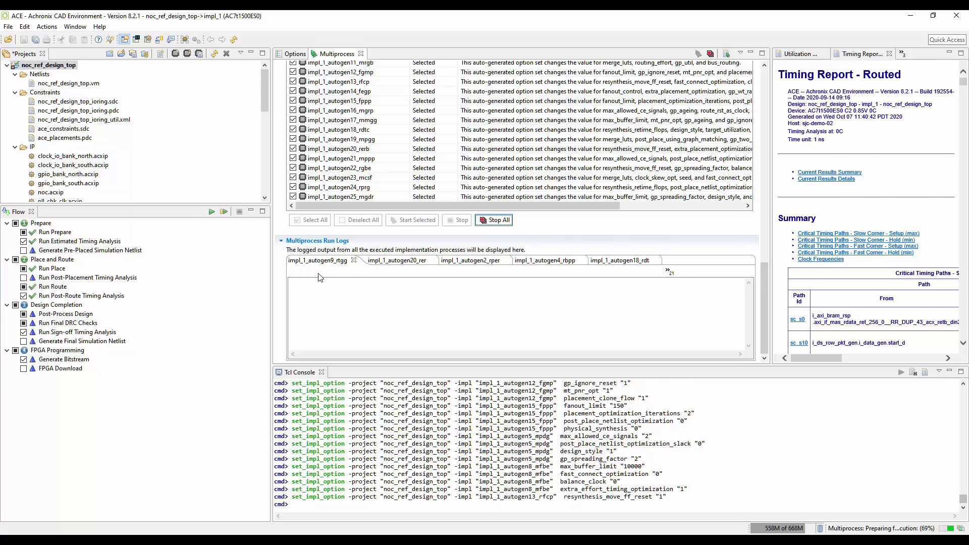
left_click(961, 57)
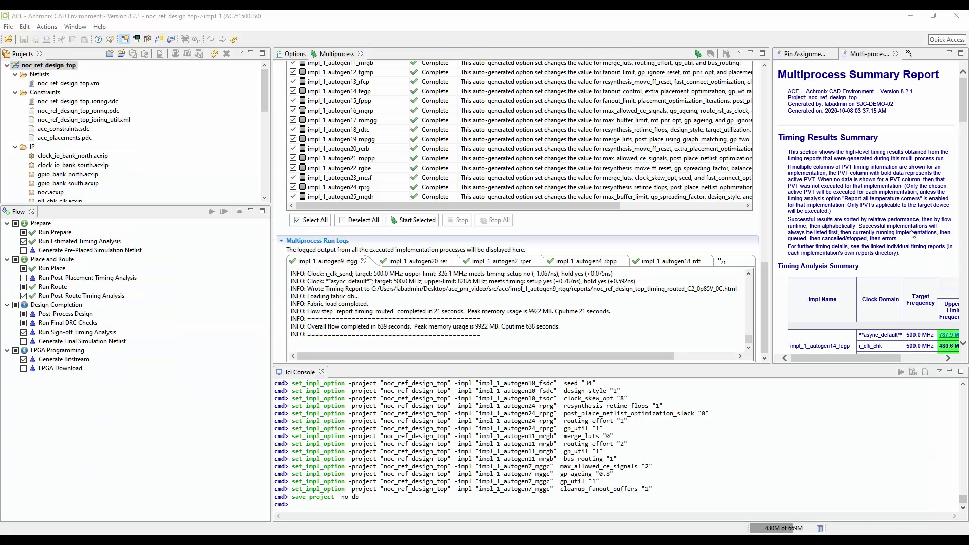
Maximize the Multiprocess Summary Report to review the completed Timing Analysis Summary.
left_click(961, 53)
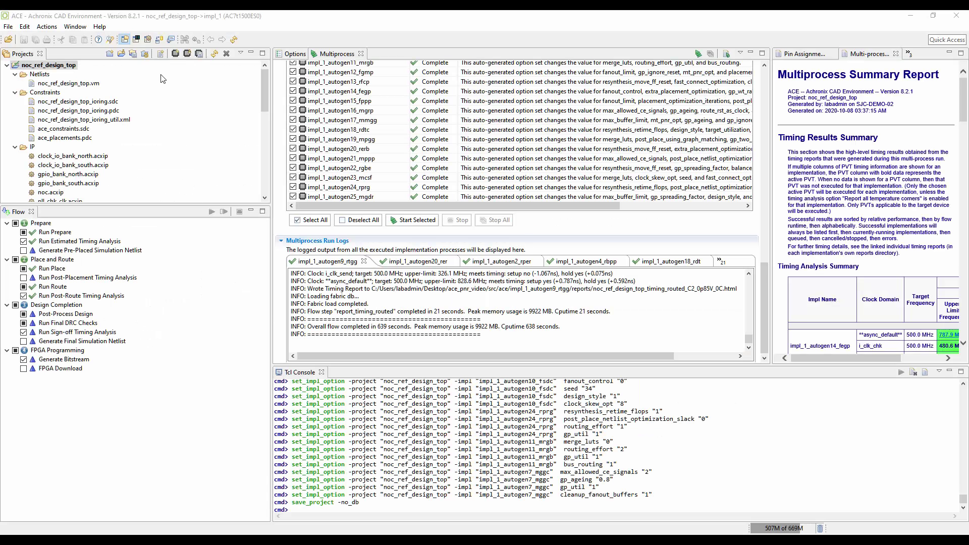
Create bram72k_1.acxip from Speedster7t > Core > Memories > BRAM72K.
left_click(148, 40)
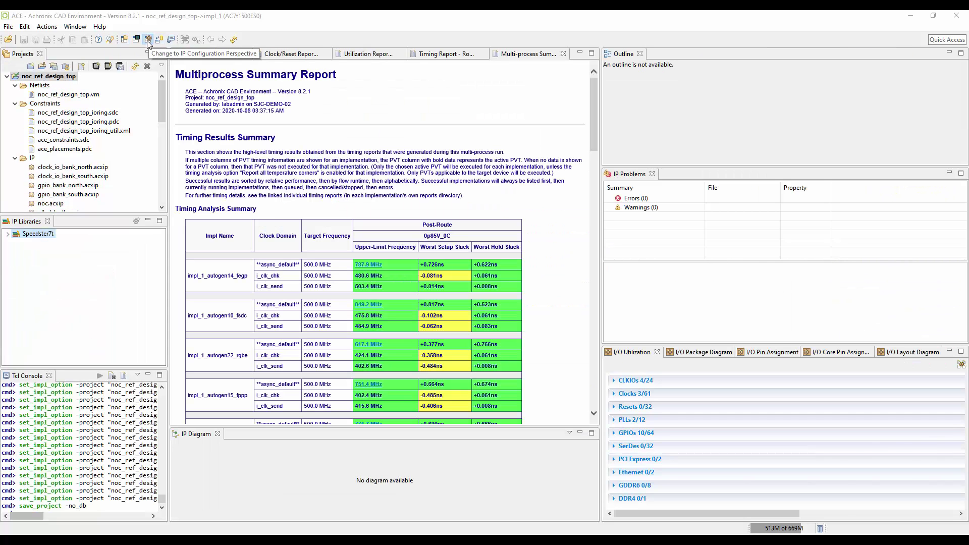
left_click(8, 235)
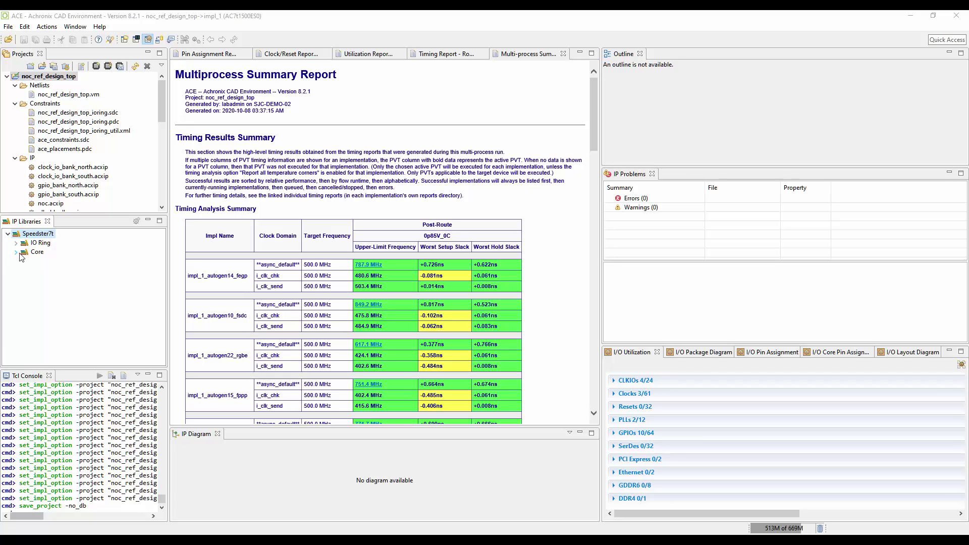
left_click(16, 251)
left_click(24, 270)
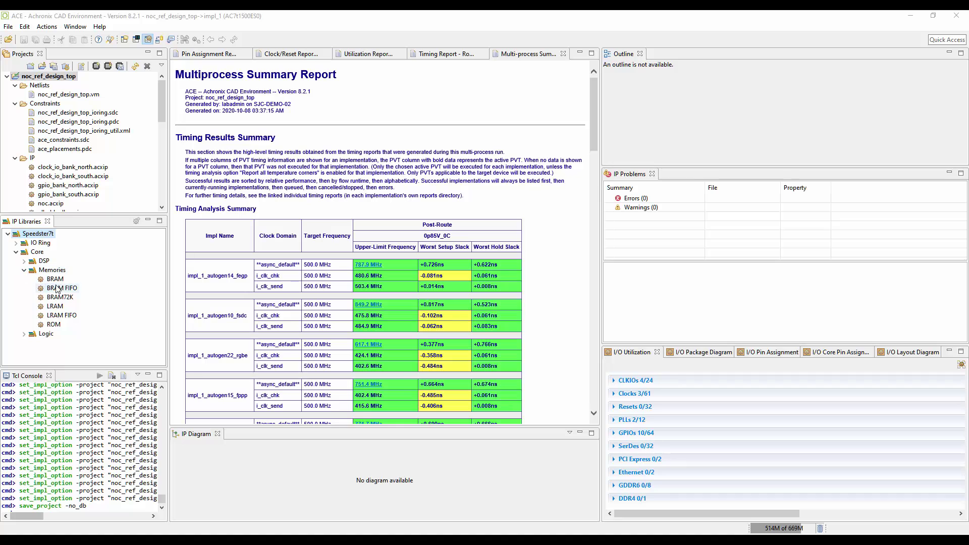
double_click(57, 298)
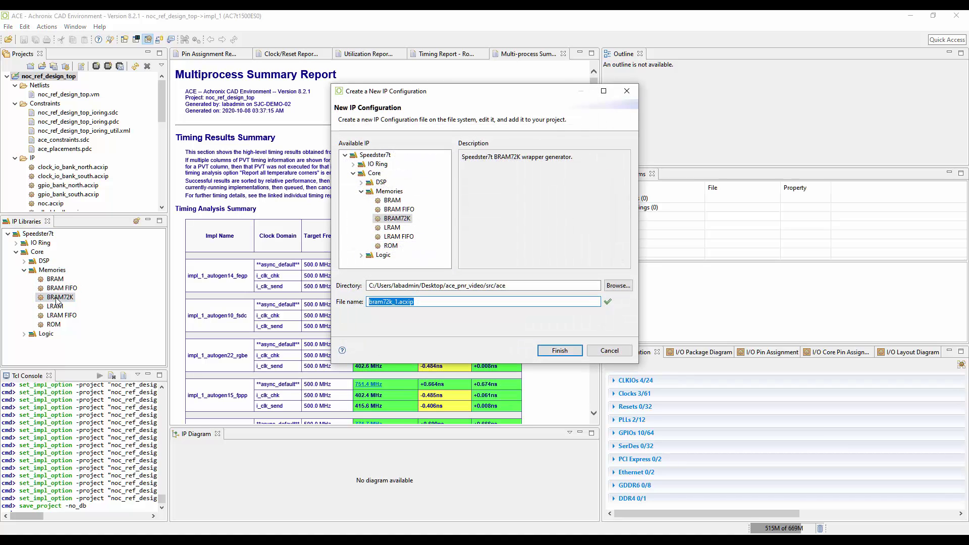
left_click(425, 303)
left_click(560, 351)
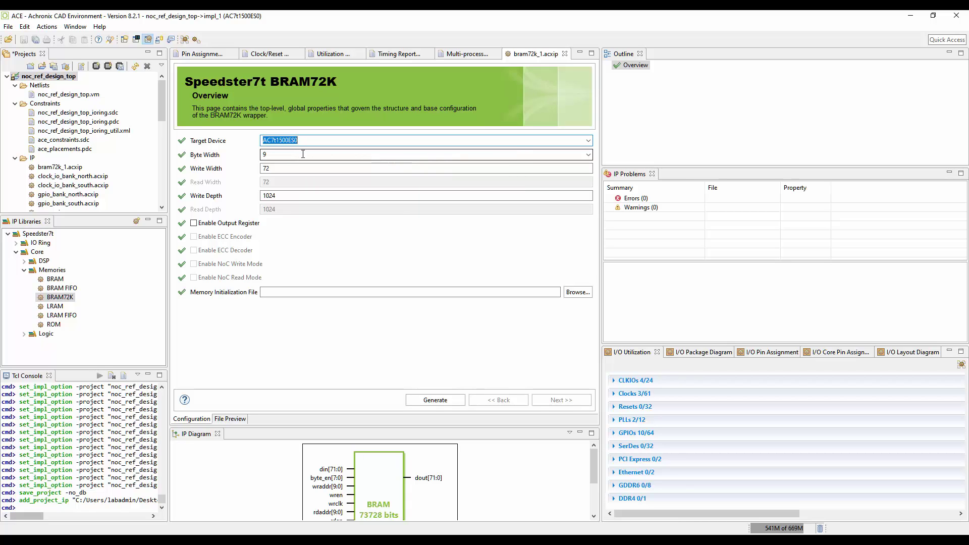
Correct the BRAM72K byte width from the invalid 256 to 8.
key("Tab")
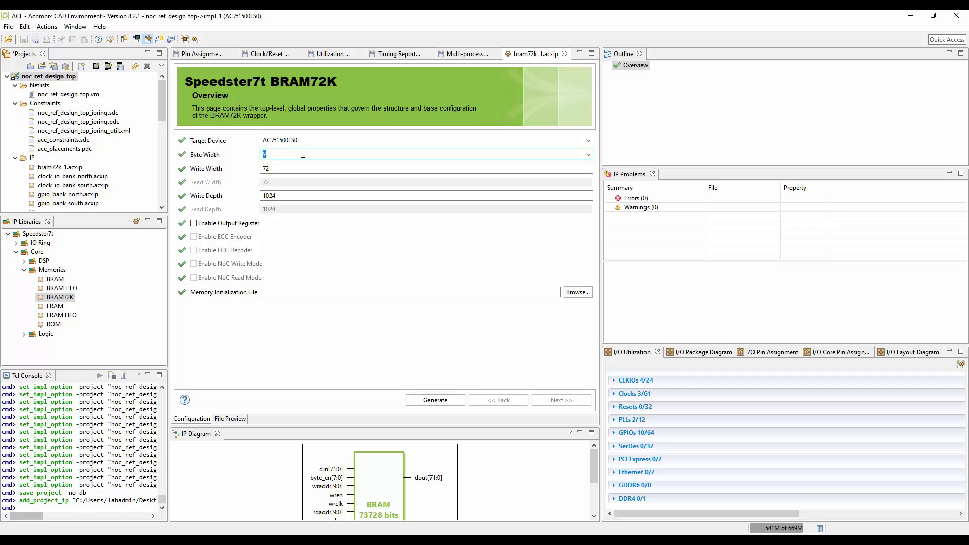
type("256")
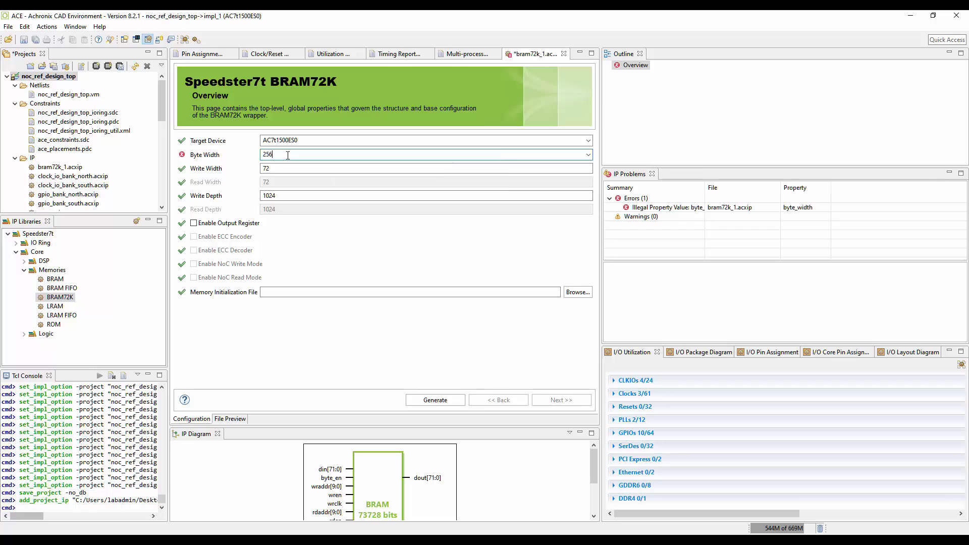
key("BackSpace")
key("BackSpace")
key("BackSpace")
type("8")
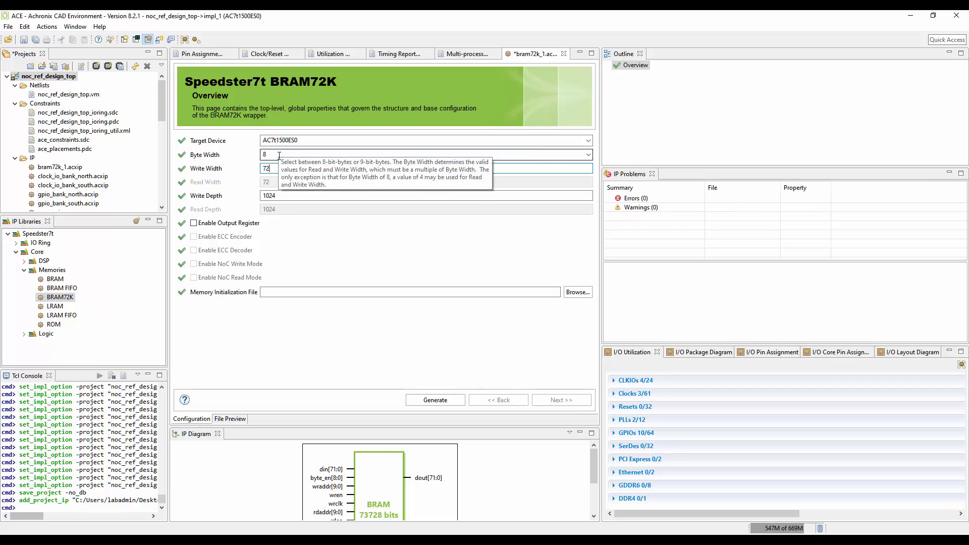
Set 72-bit write width and 1024 depth, enable the output register, and save bram72k_1.acxip.
left_click(279, 166)
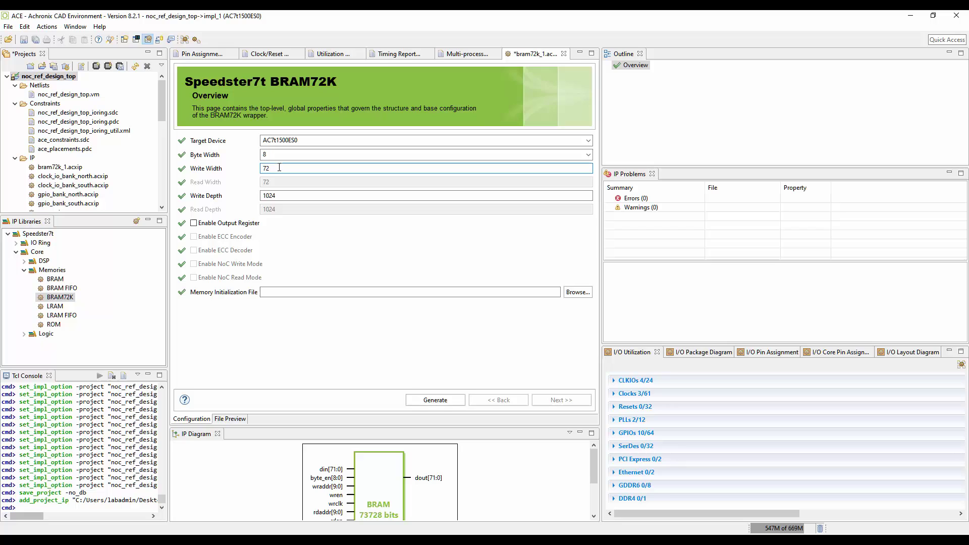
left_click(282, 196)
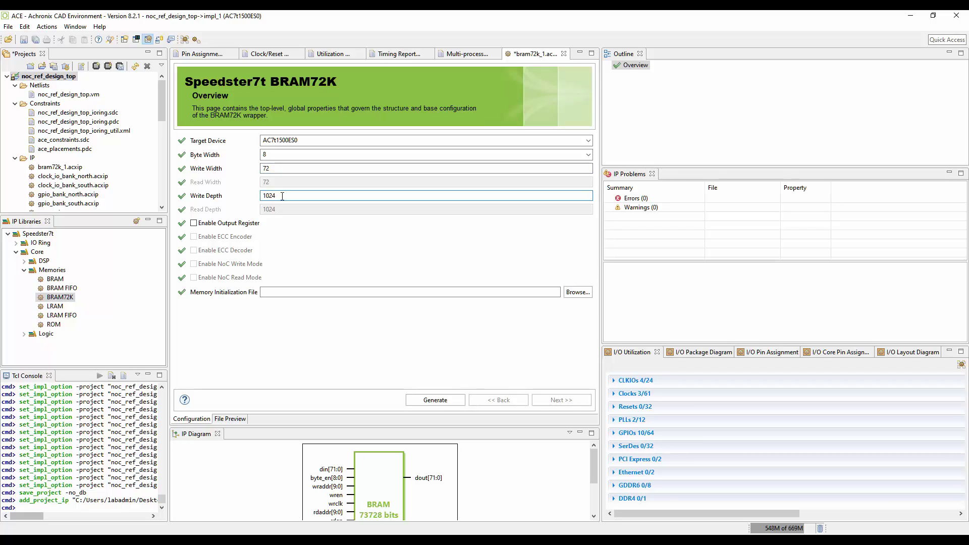
left_click(194, 224)
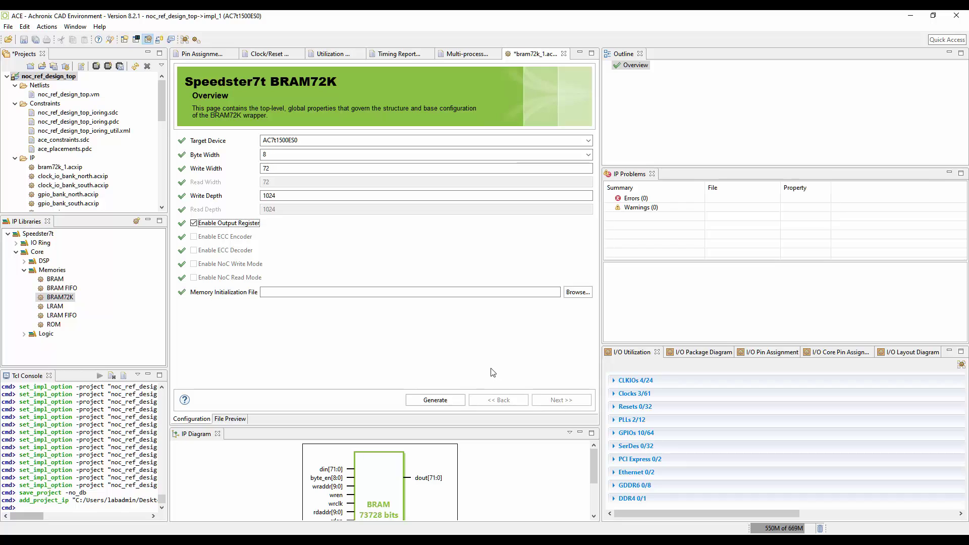
left_click(23, 39)
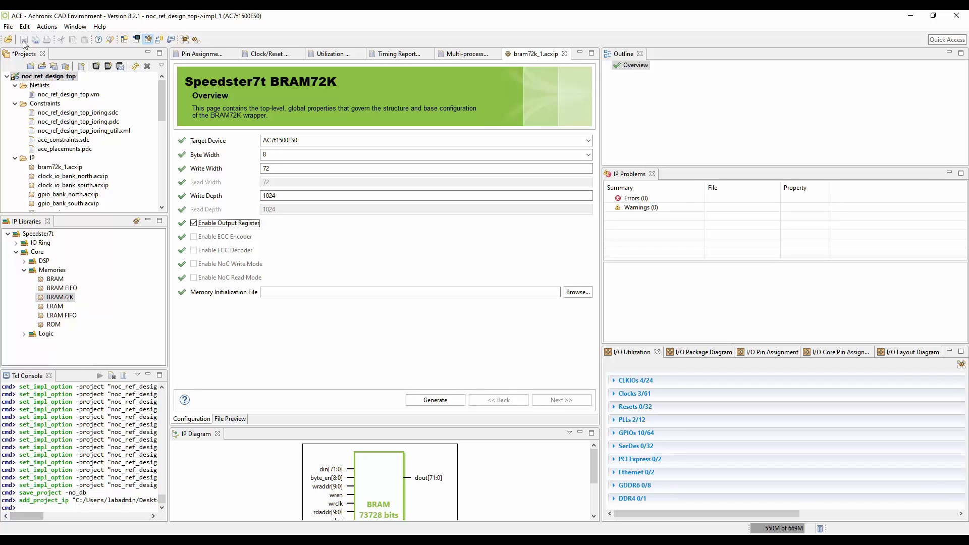
Confirm generating the bram72k_1 IP Verilog design files.
left_click(425, 401)
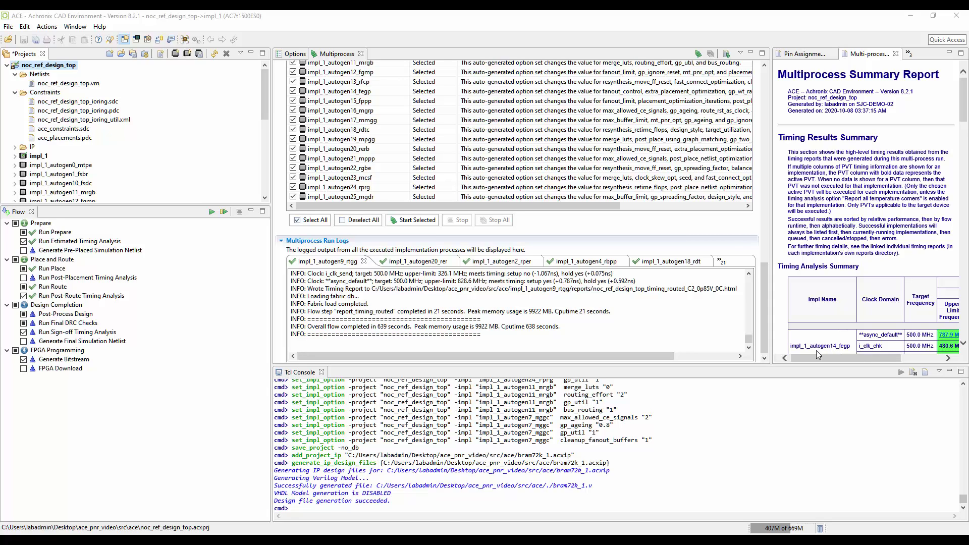
Restore impl_1_autogen14_fegp from its routed database noc_ref_design_top_routed.acxdb.
left_click_drag(266, 114, 260, 129)
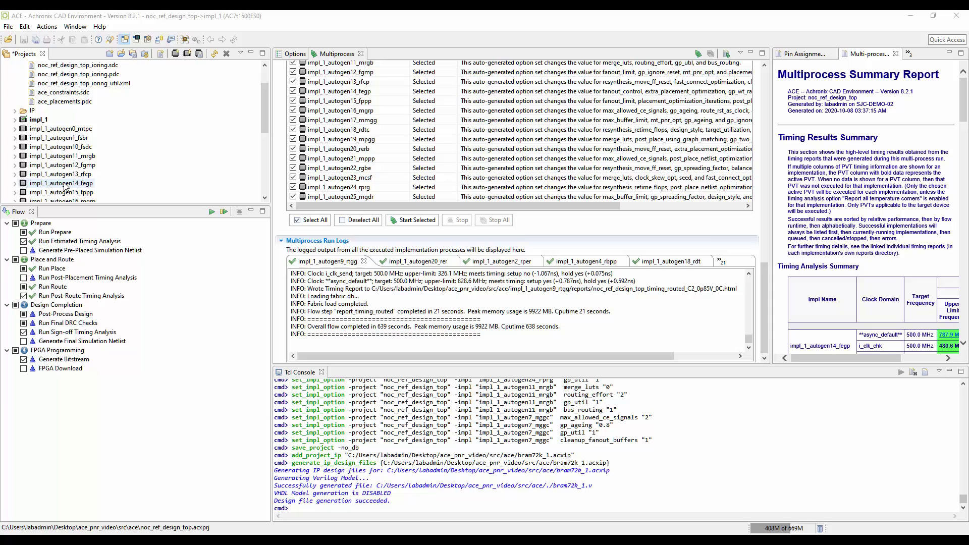
right_click(64, 185)
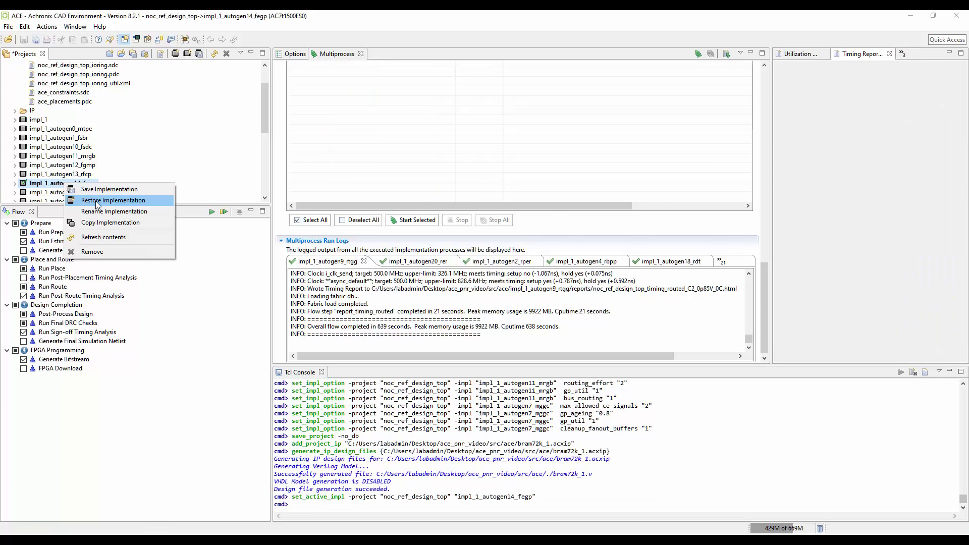
left_click(97, 201)
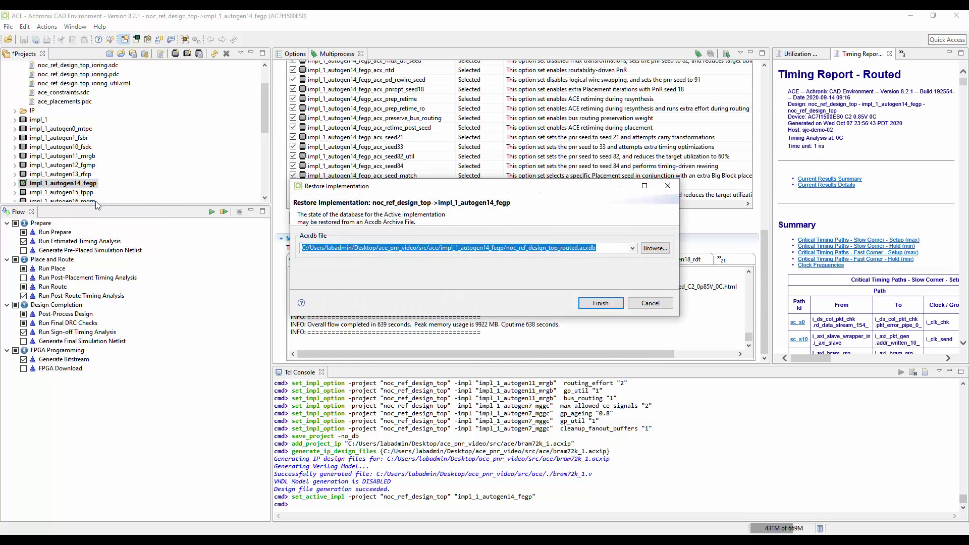
left_click(633, 247)
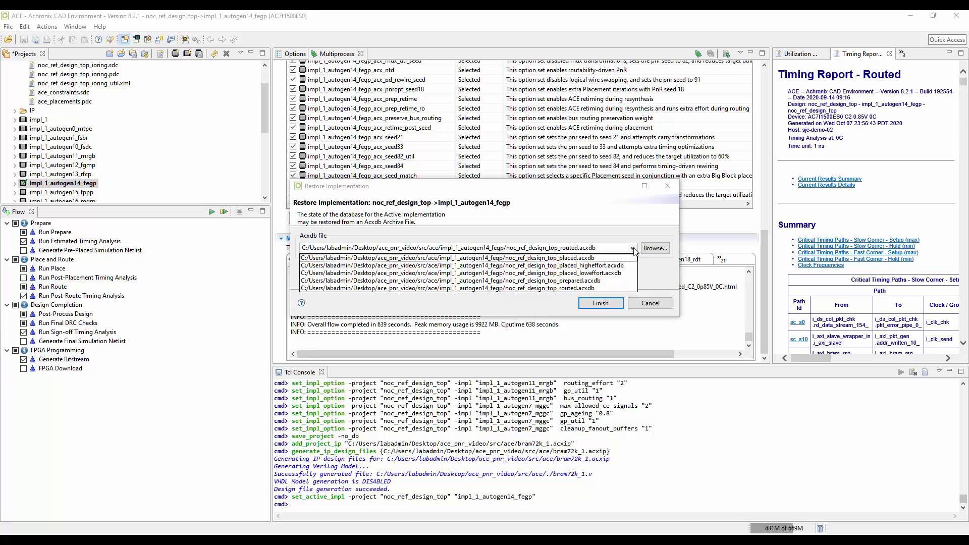
left_click(634, 249)
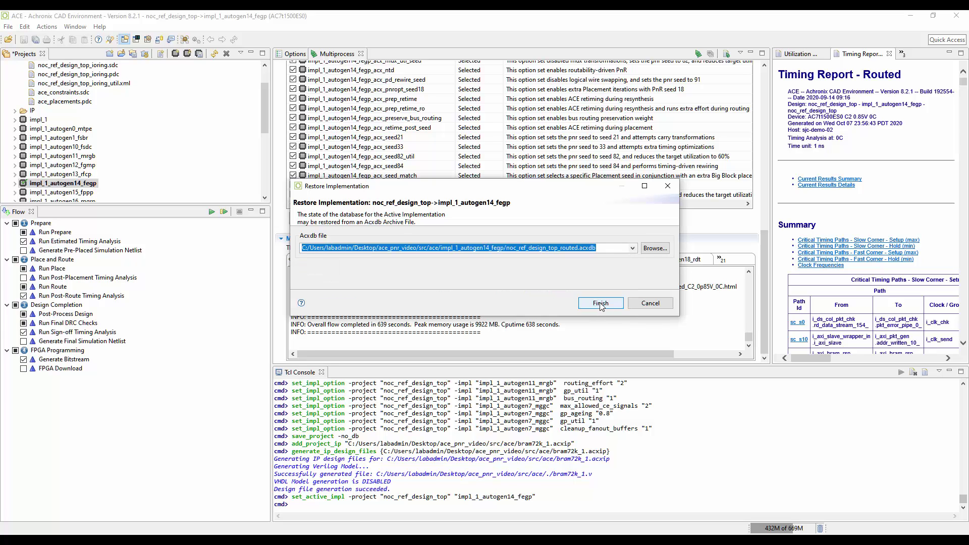
left_click(602, 304)
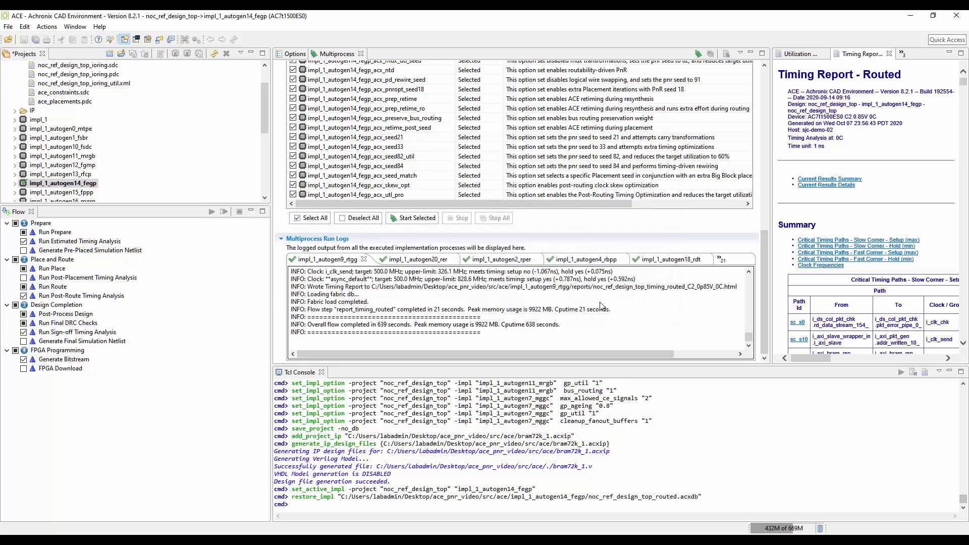
Rerun post-route timing analysis and switch to the Floorplanner perspective.
double_click(94, 298)
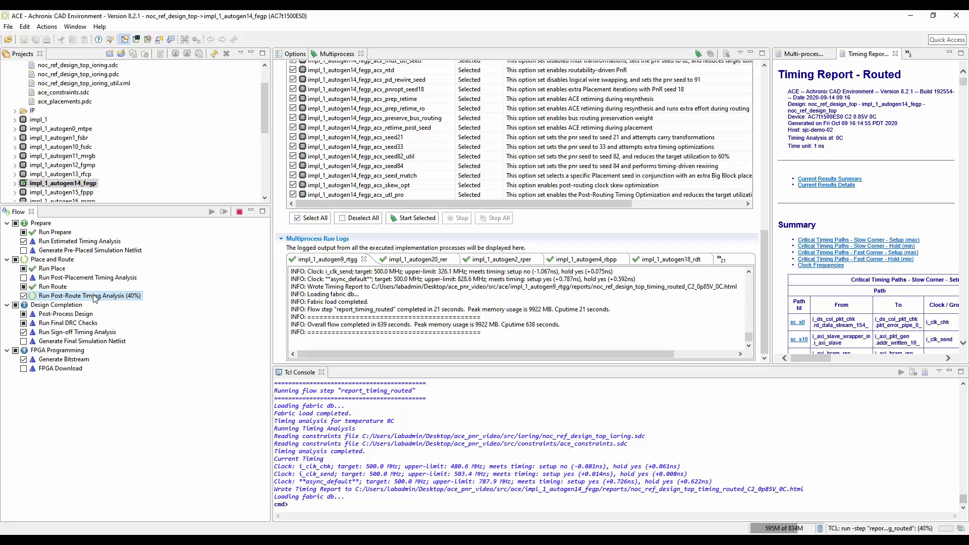
left_click(137, 40)
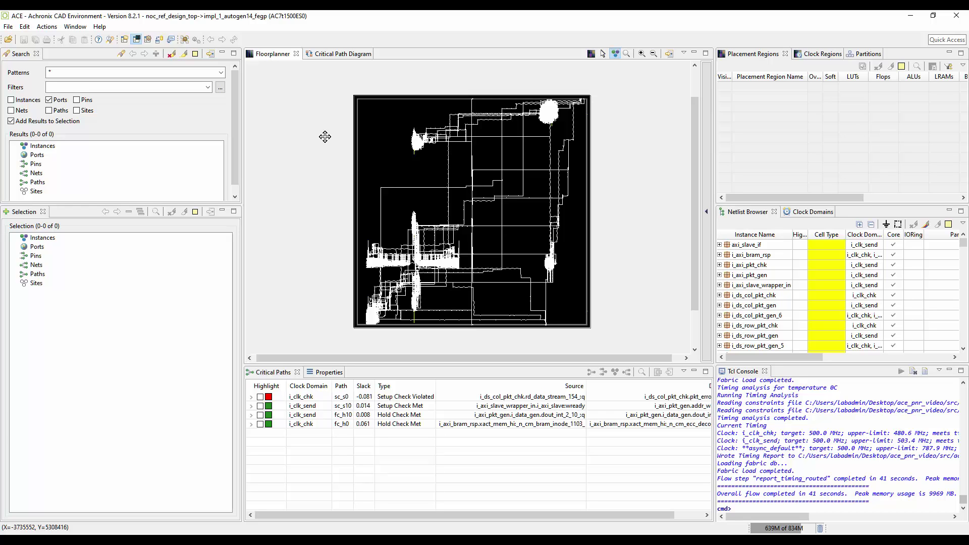
Highlight the failing i_clk_chk path sc_s0 in red and zoom the floorplan to it.
left_click(251, 399)
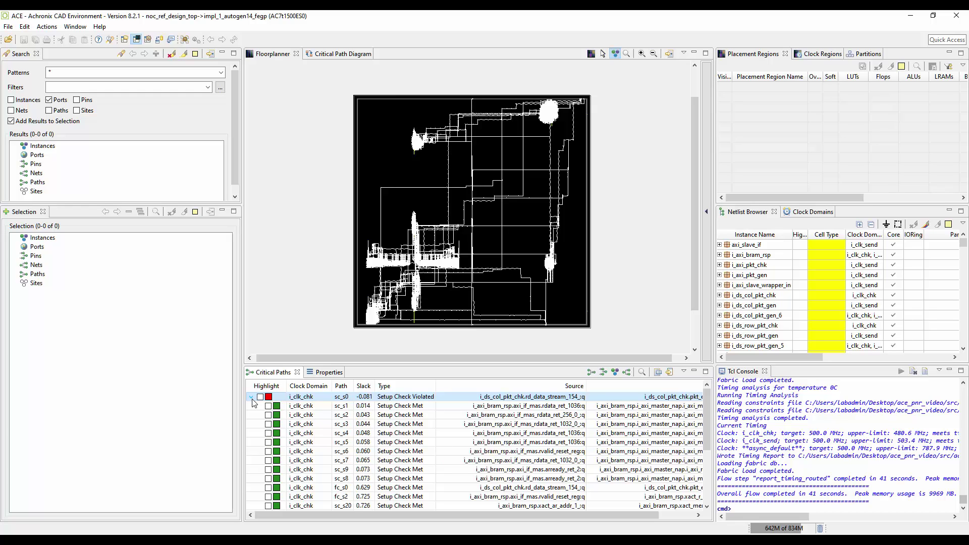
left_click(260, 397)
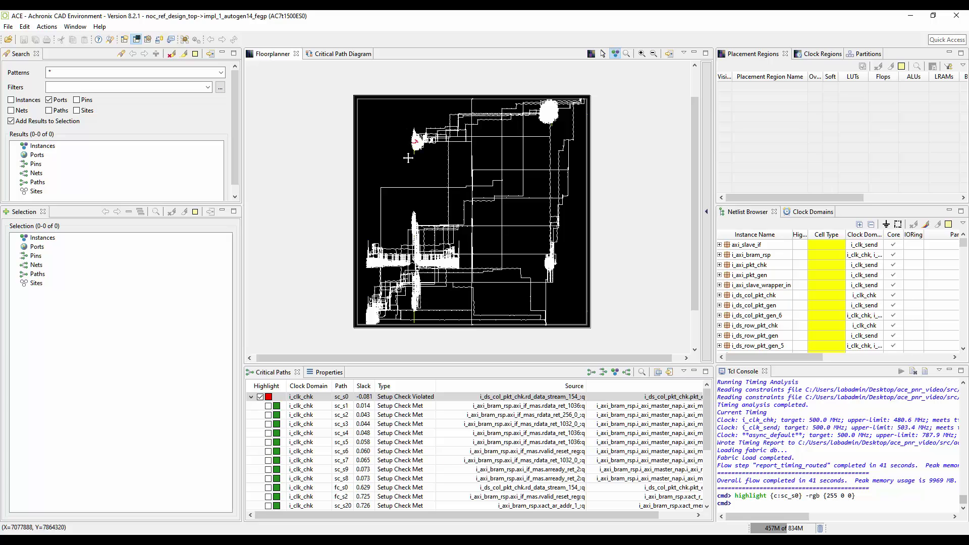
double_click(401, 398)
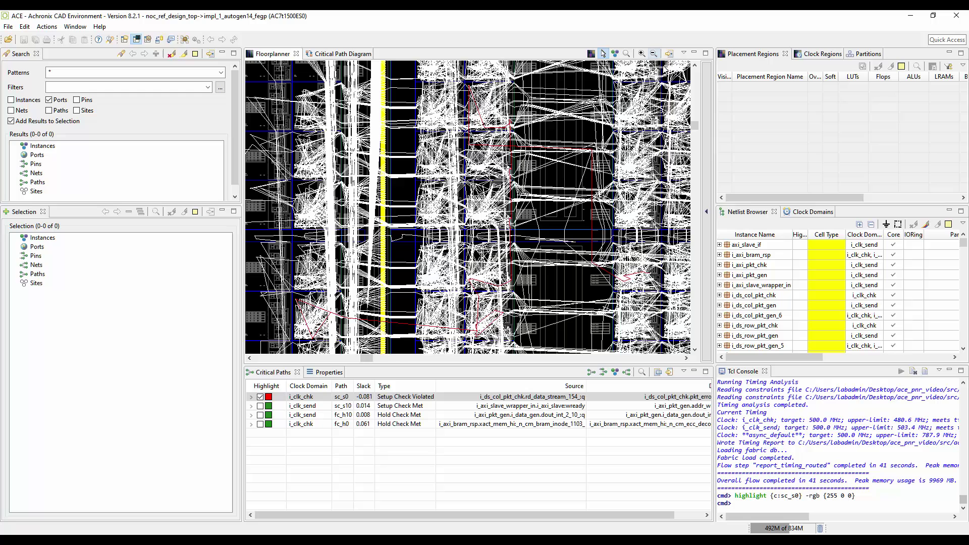
Hide non-clock nets using the floorplan Layers options.
left_click(707, 119)
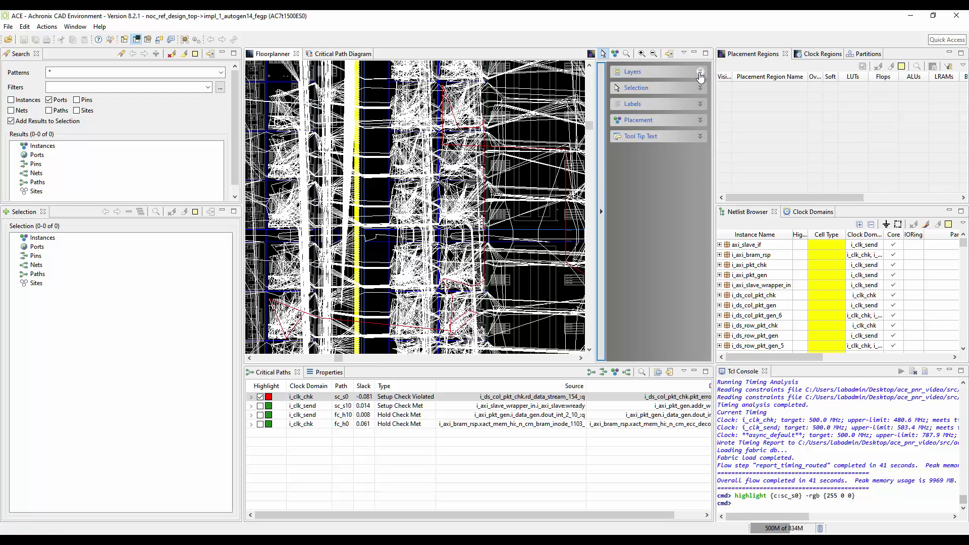
left_click(700, 73)
left_click(621, 116)
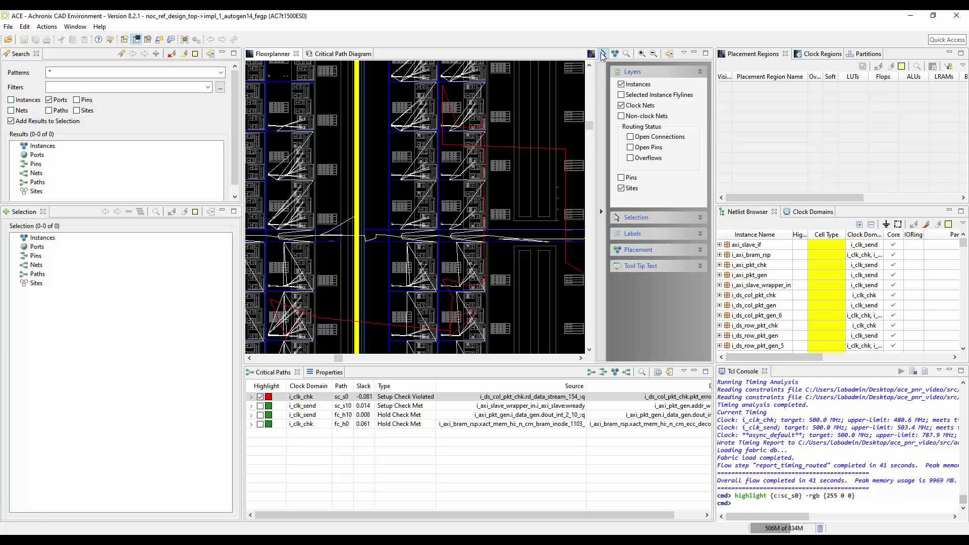
Select the i_ds_col_pkt_chk.rd_data_stream_154_ register and show its instance flylines.
scroll(298, 295, "down", 3)
scroll(297, 295, "up", 1, "ctrl")
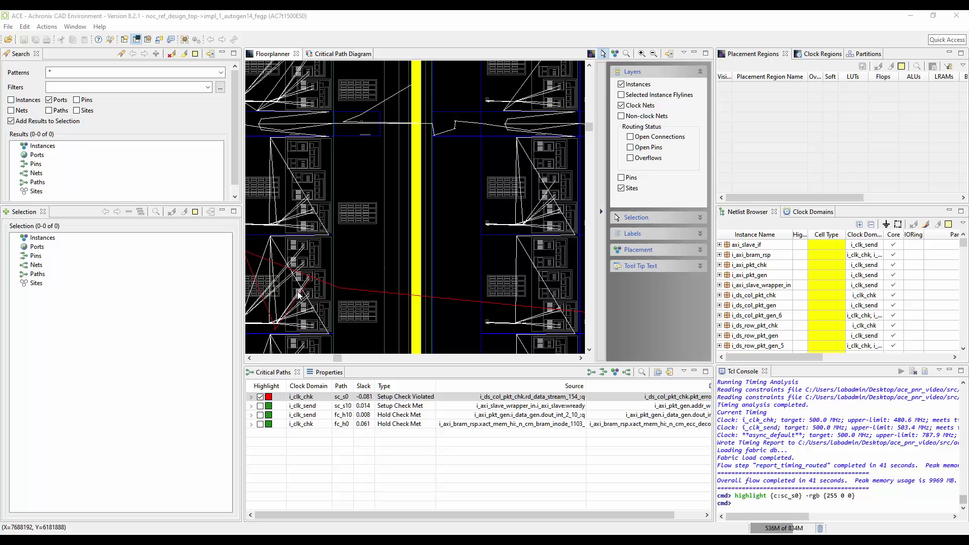
scroll(297, 295, "up", 1, "ctrl")
scroll(298, 295, "up", 1, "ctrl")
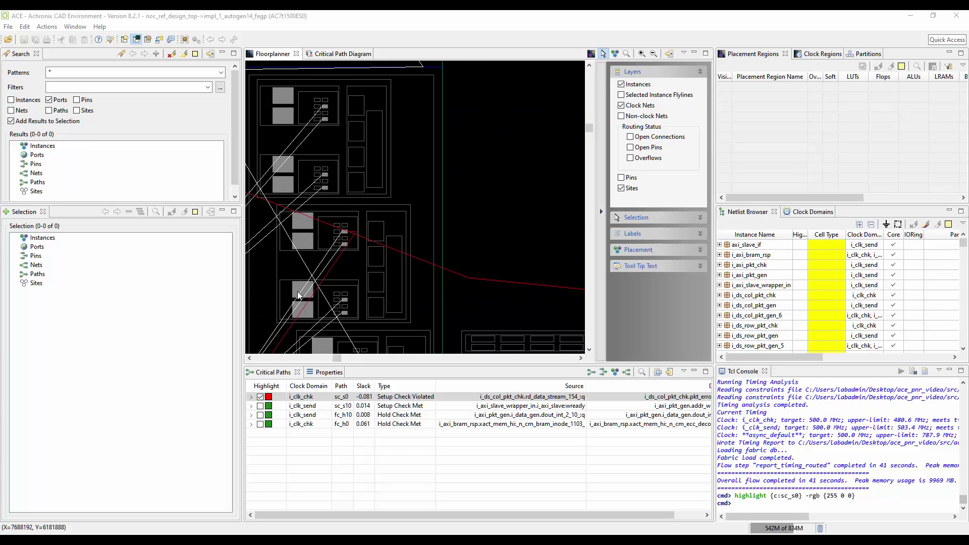
scroll(298, 292, "up", 1, "ctrl")
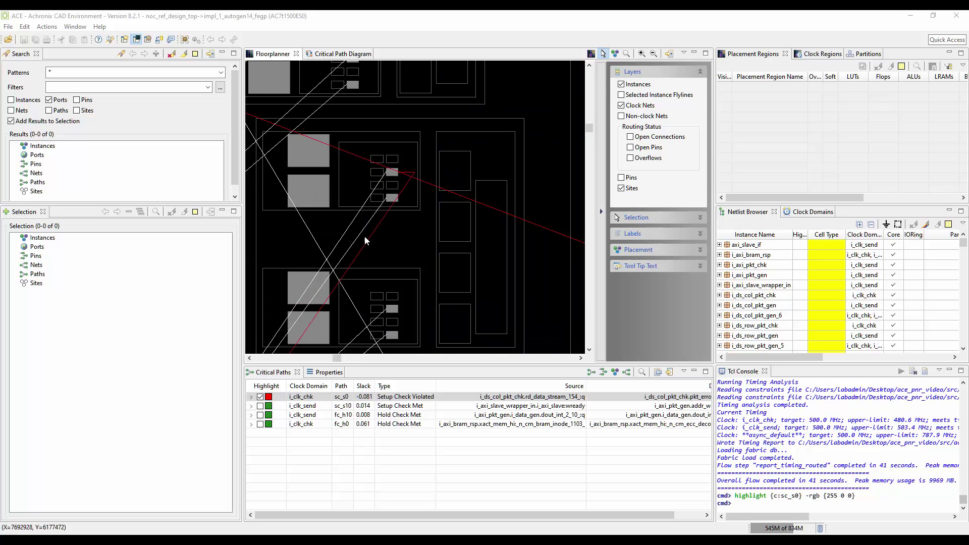
left_click(391, 173)
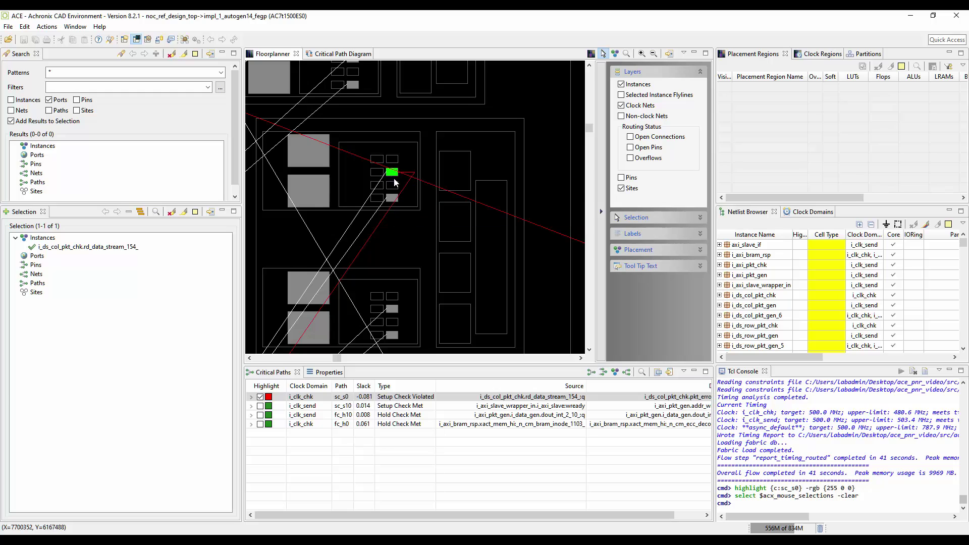
left_click(620, 95)
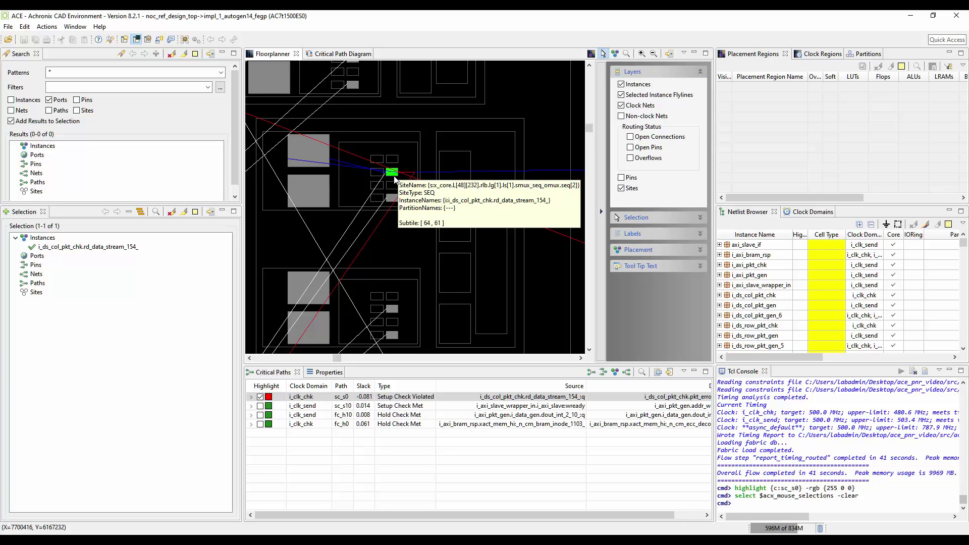
Show non-clock nets again and display the Critical Path Diagram.
scroll(394, 179, "down", 5)
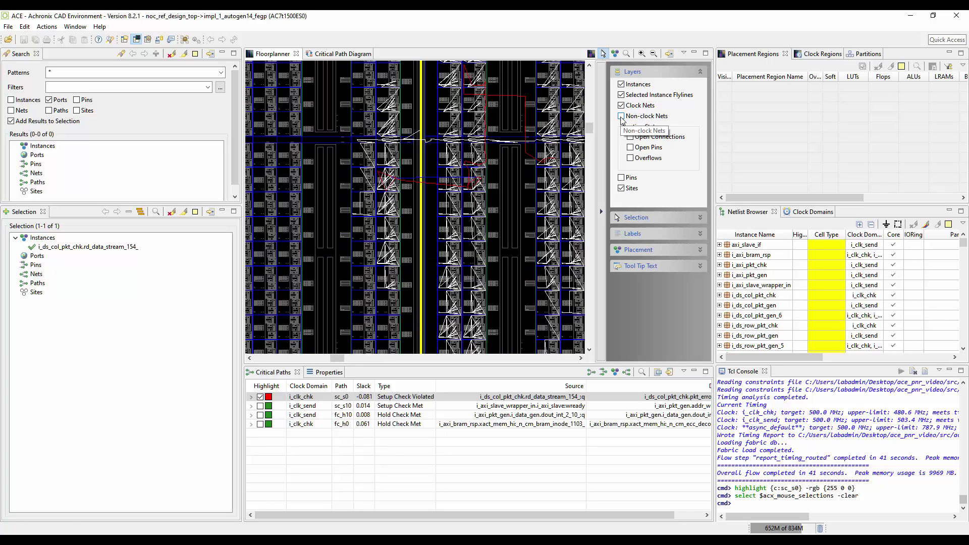
left_click(621, 117)
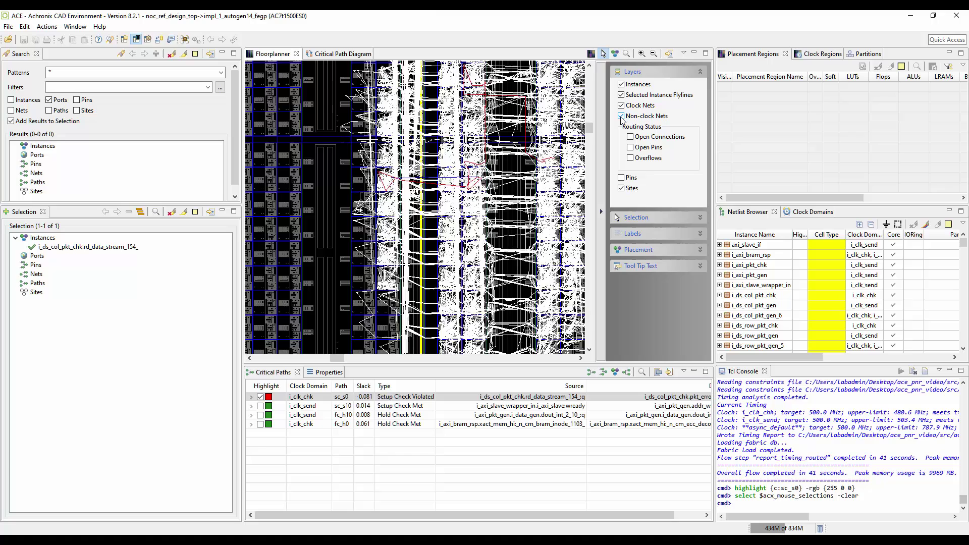
scroll(404, 194, "up", 2)
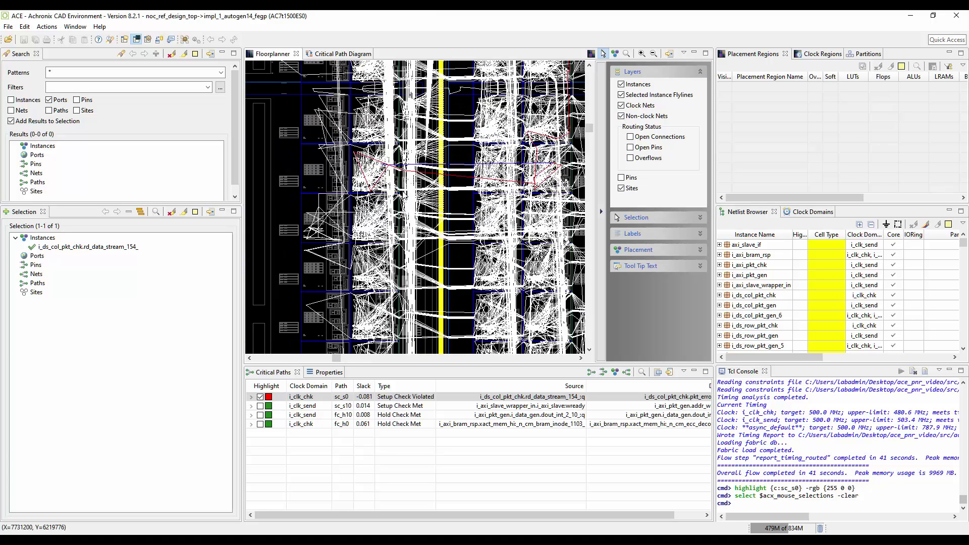
left_click(326, 55)
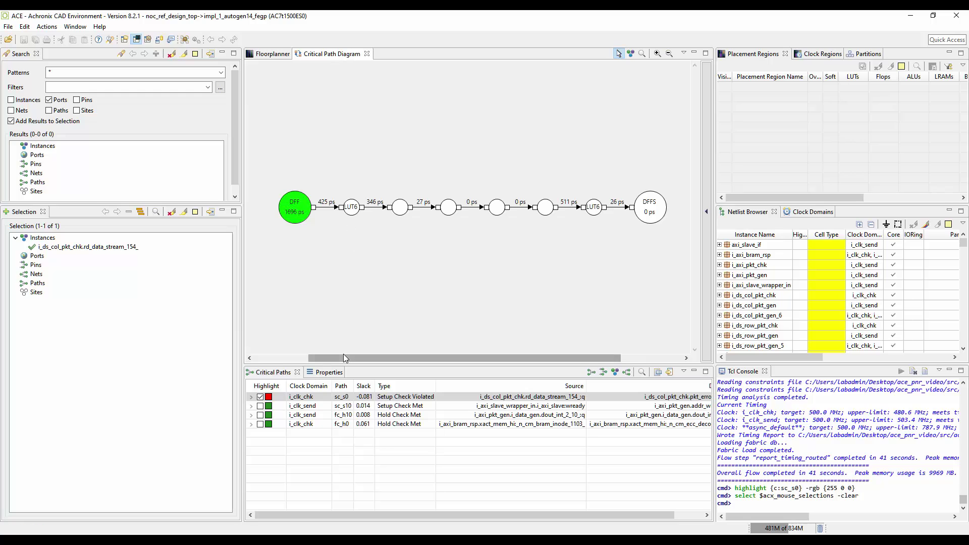
Select the setup-violating path and zoom its diagram in to the ALU8i stage's 129 ps delay.
left_click(356, 398)
left_click(385, 247)
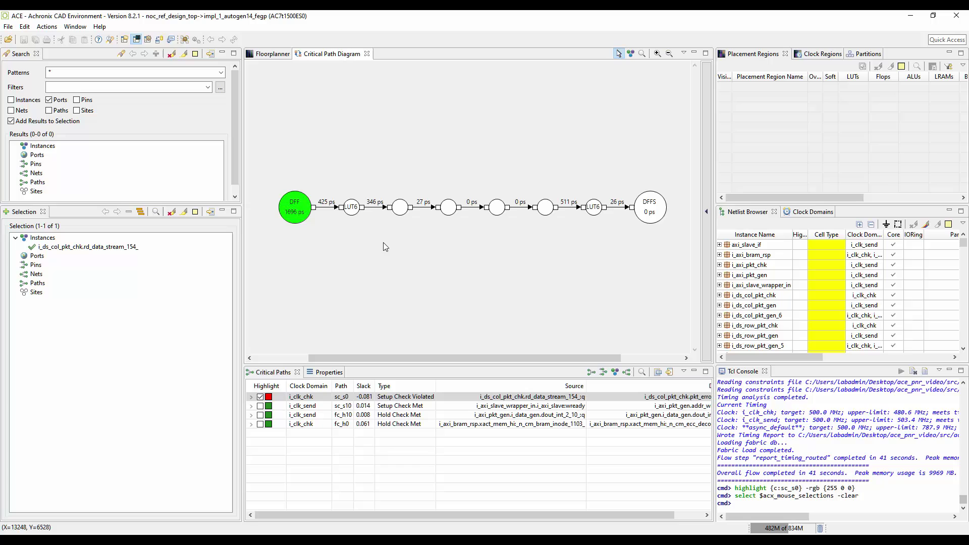
scroll(385, 247, "up", 2)
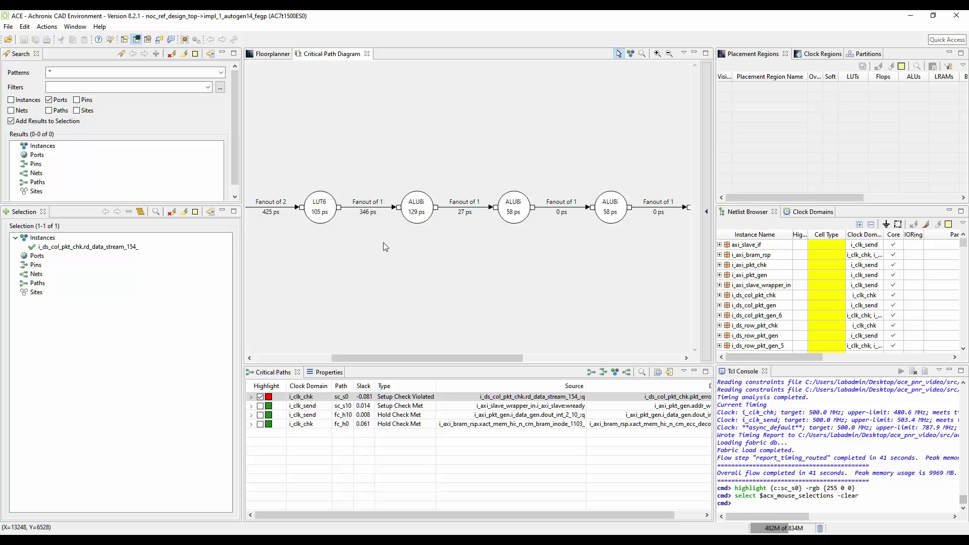
scroll(385, 247, "up", 4, "ctrl")
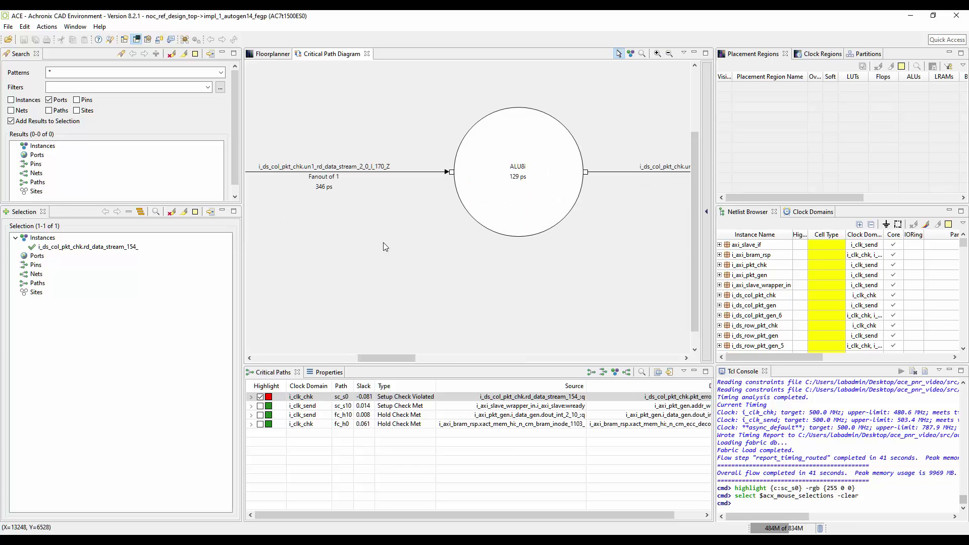
mouse_move(488, 207)
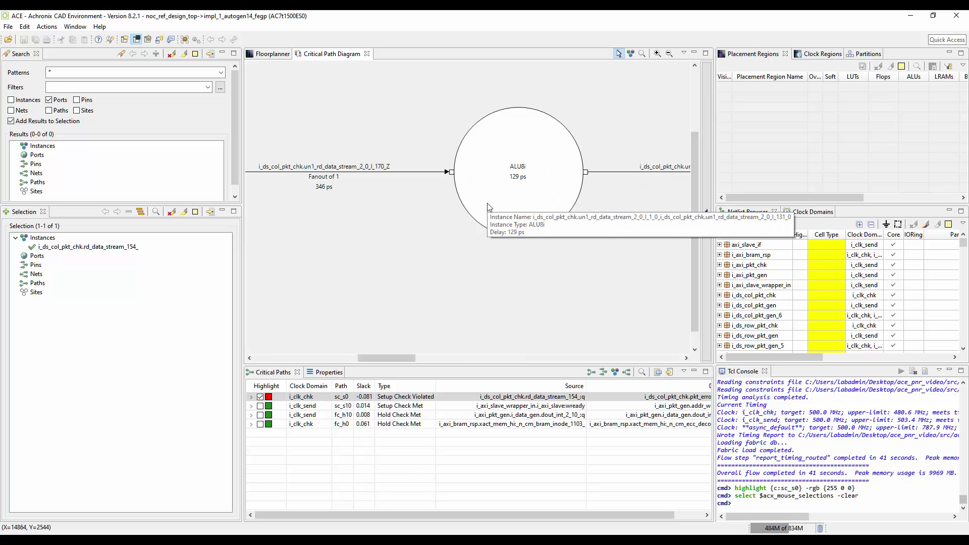
left_click(69, 73)
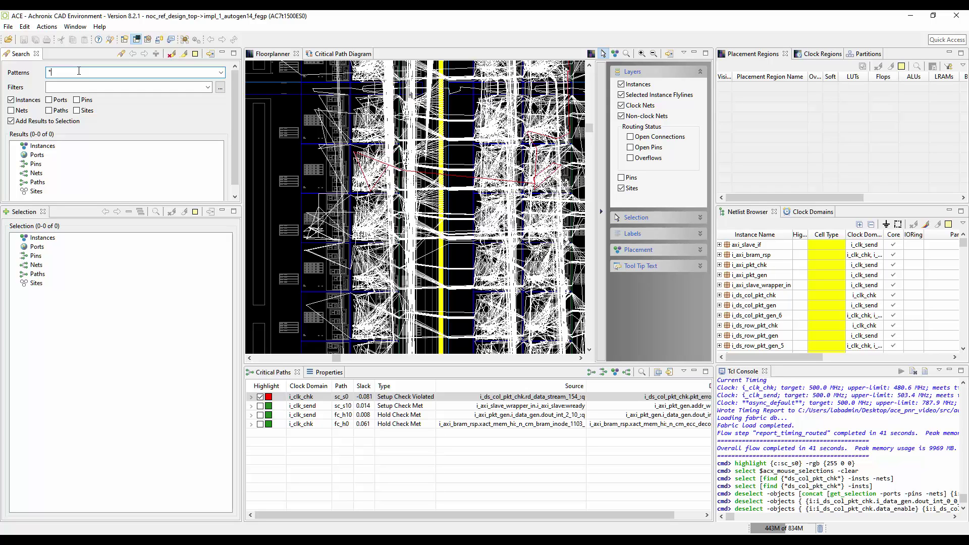
Search data_stream to select 1386 instances, then hide non-clock nets, clock nets and instance flylines.
type("rd_d")
type("ata_stre")
type("am*")
key("Return")
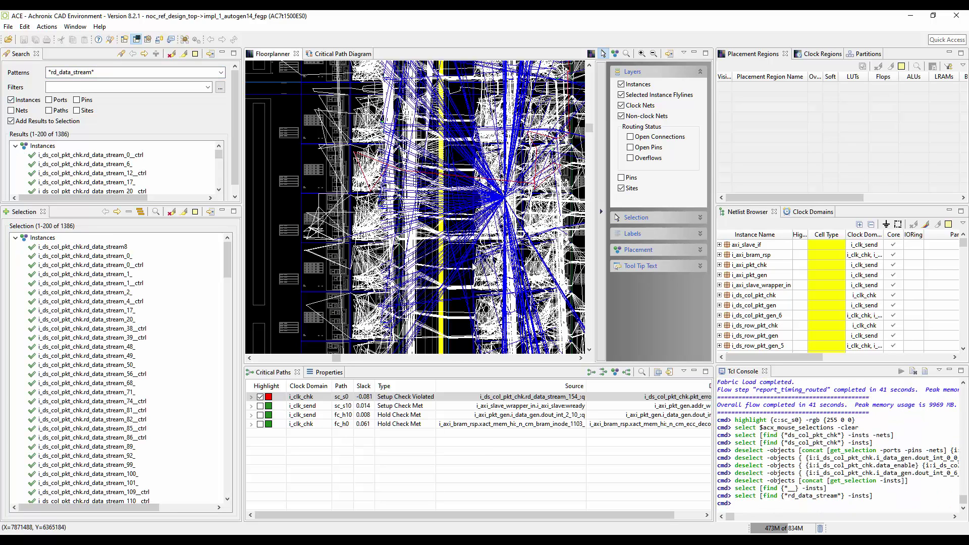
left_click(621, 115)
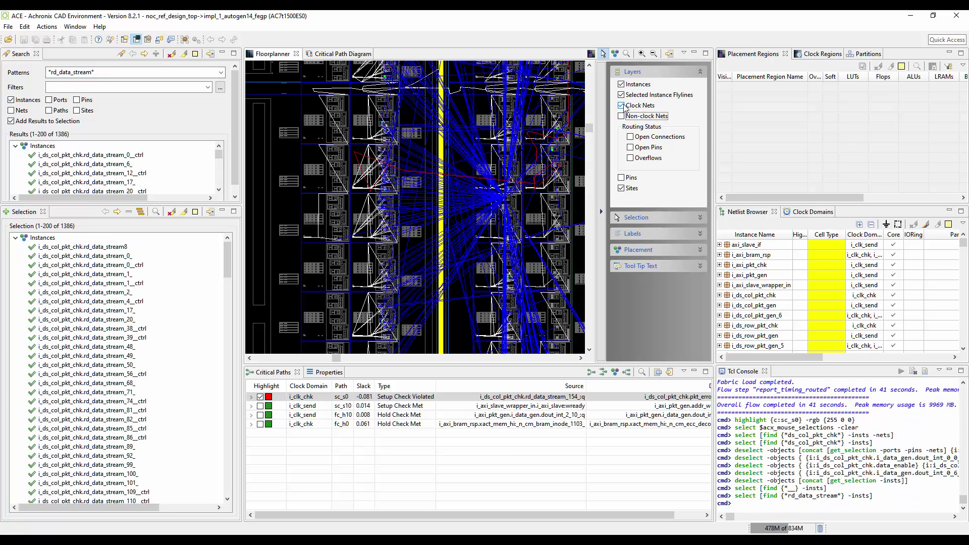
left_click(621, 105)
left_click(622, 95)
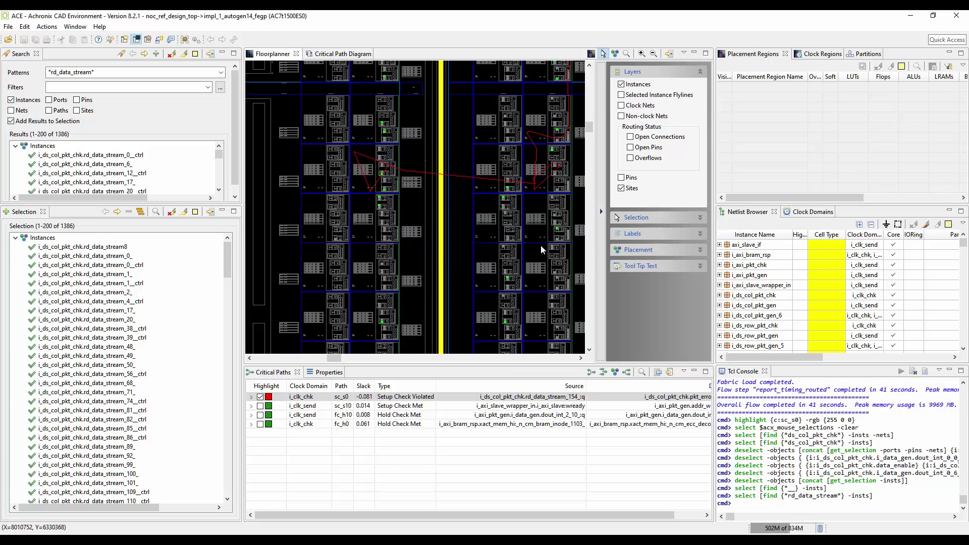
Select i_ds_col_pkt_chk in the Netlist Browser and set its highlight colour to yellow.
scroll(532, 252, "up", 3)
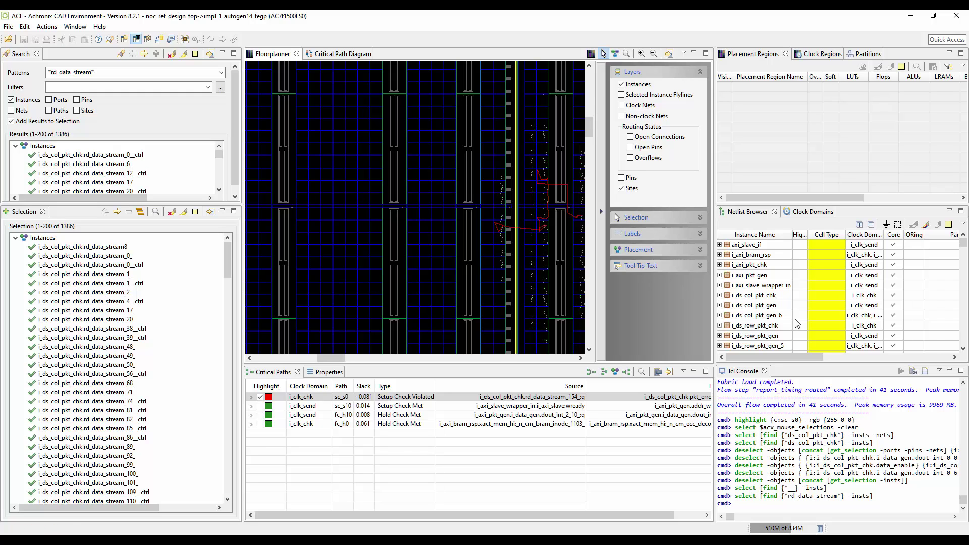
left_click_drag(792, 234, 803, 234)
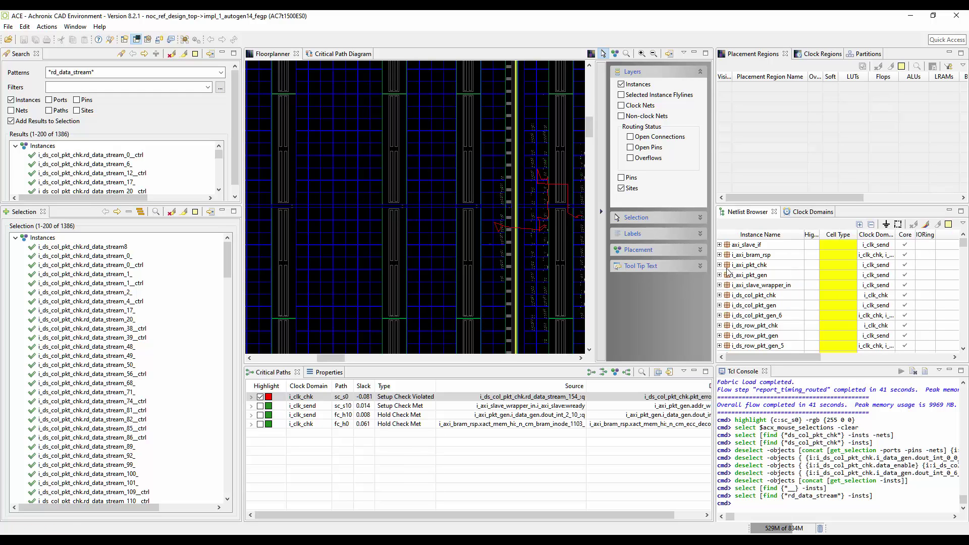
left_click(720, 295)
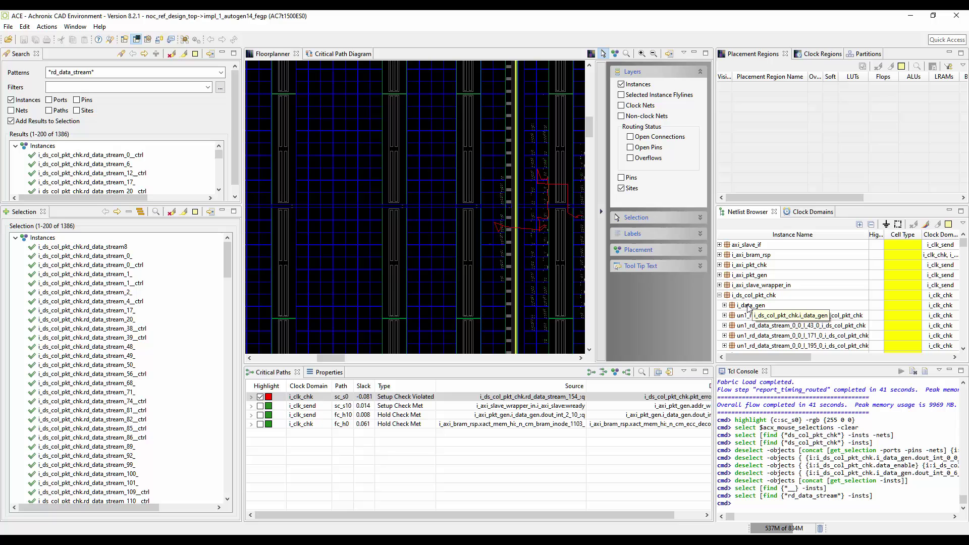
left_click(765, 295)
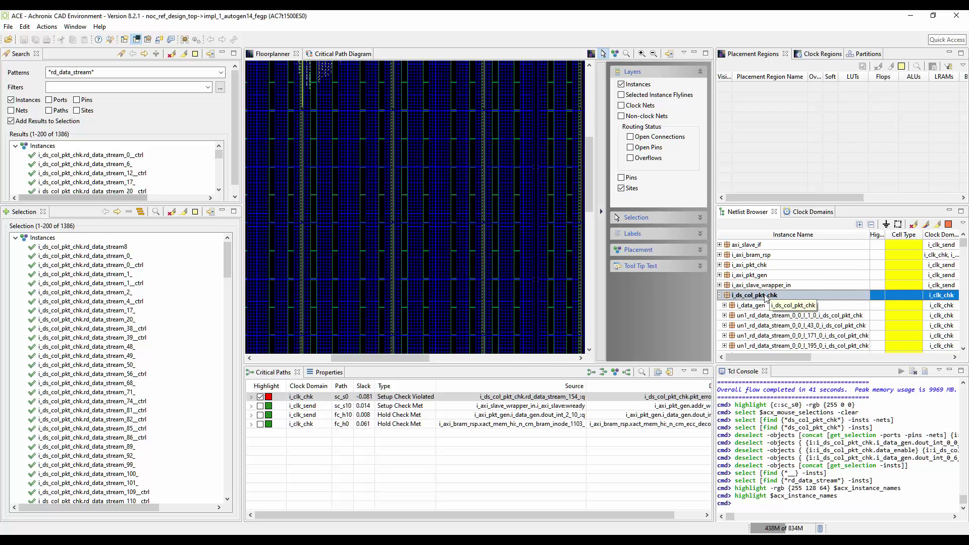
right_click(764, 297)
left_click(813, 353)
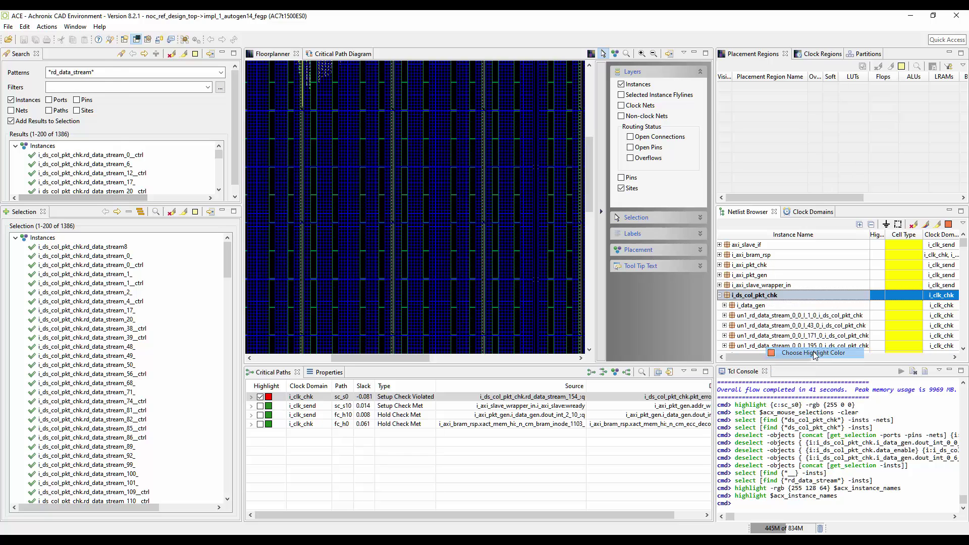
left_click(27, 87)
left_click(30, 193)
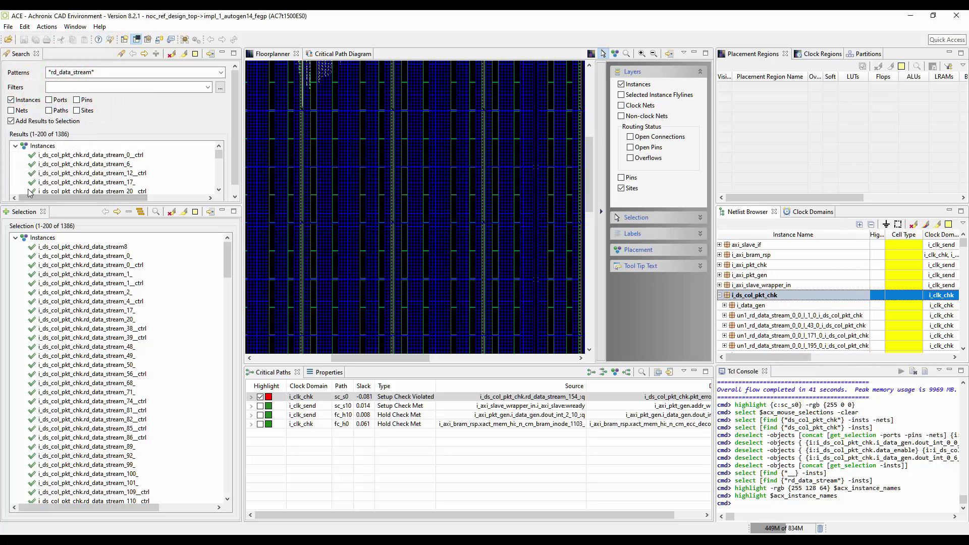
Highlight i_ds_col_pkt_chk on the floorplan and zoom in on it.
right_click(840, 295)
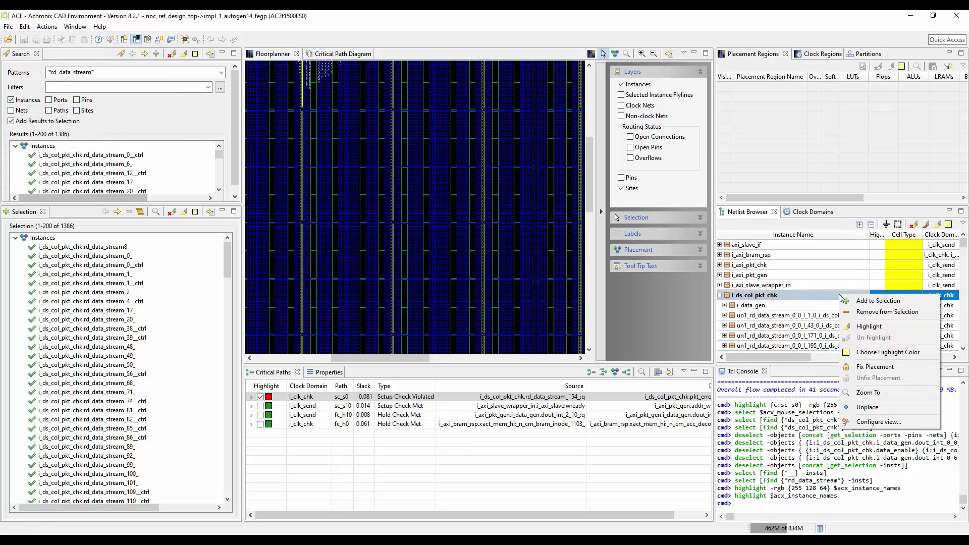
left_click(861, 327)
scroll(326, 212, "up", 3)
scroll(325, 217, "up", 2)
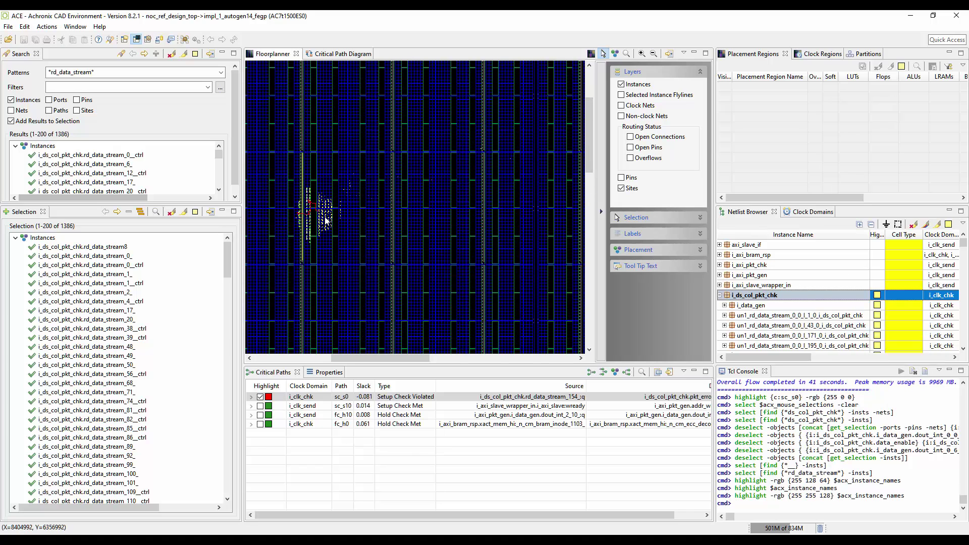
scroll(325, 218, "up", 2)
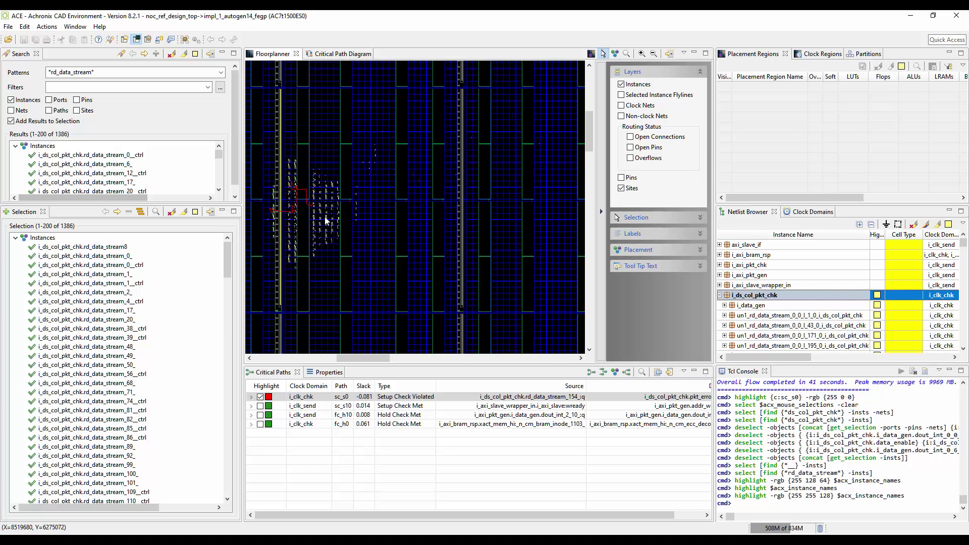
scroll(325, 218, "up", 3)
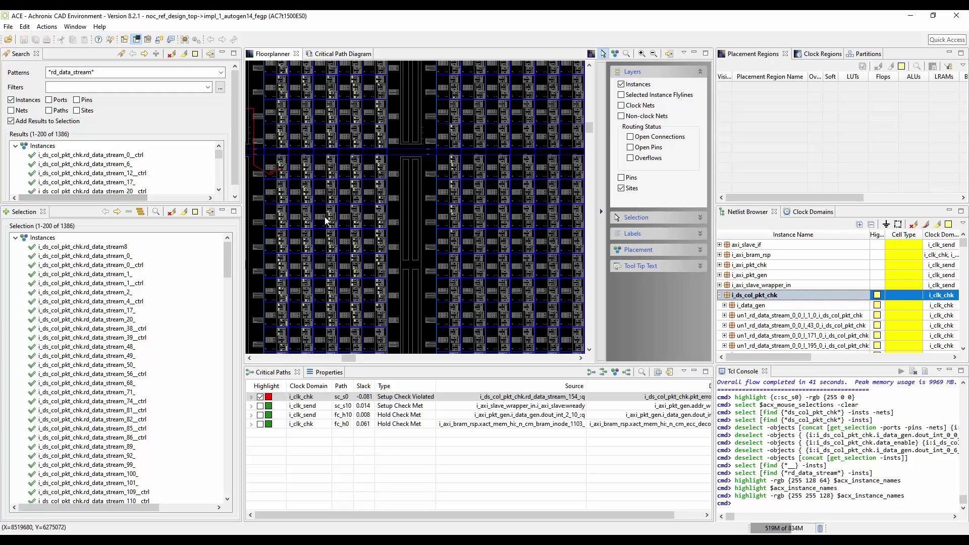
Draw placement region region_1 from 70,55 to 75,61, snapped to tile boundaries.
left_click(758, 56)
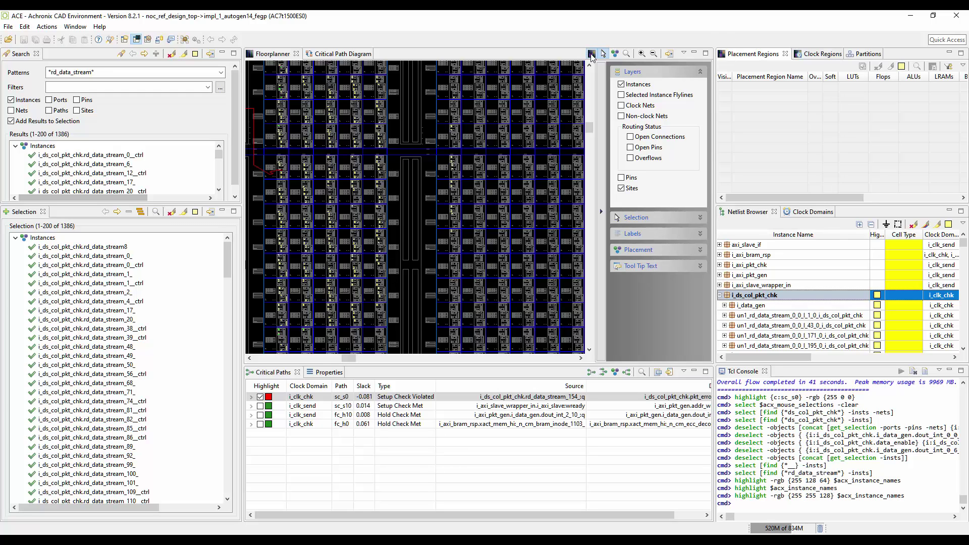
left_click(591, 54)
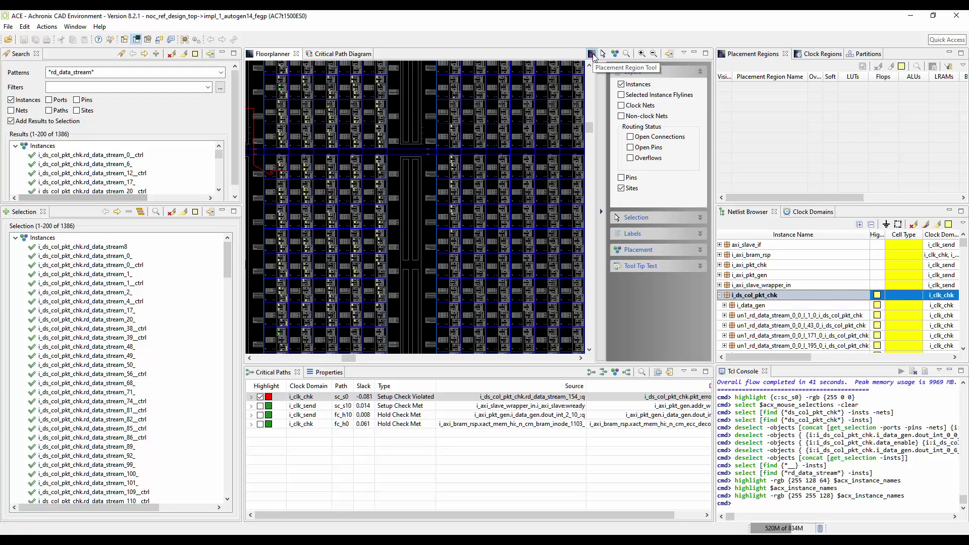
left_click_drag(276, 73, 388, 203)
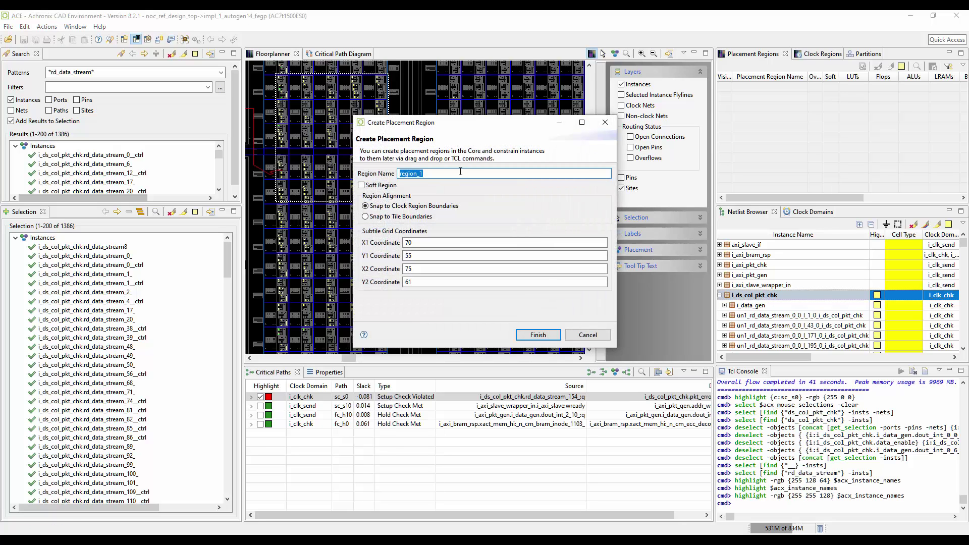
left_click(399, 220)
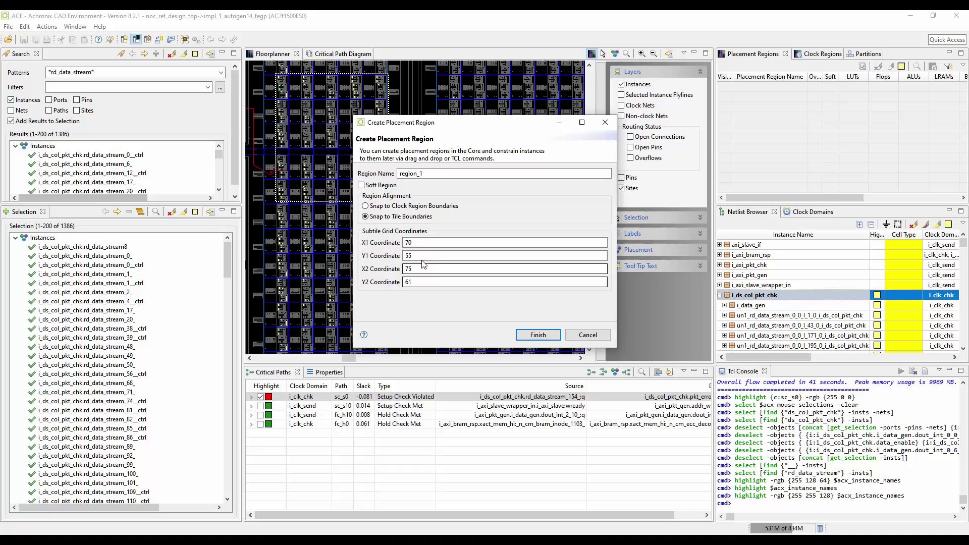
left_click(538, 335)
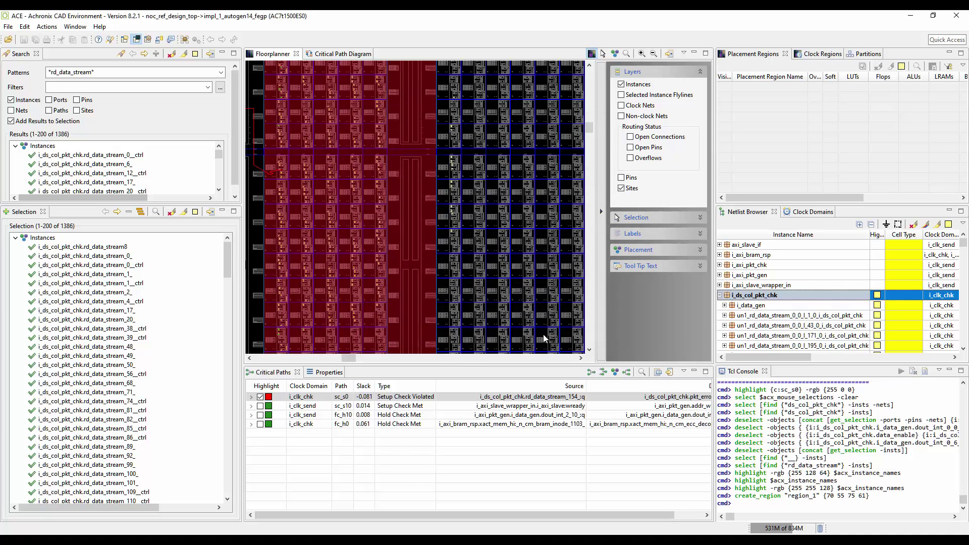